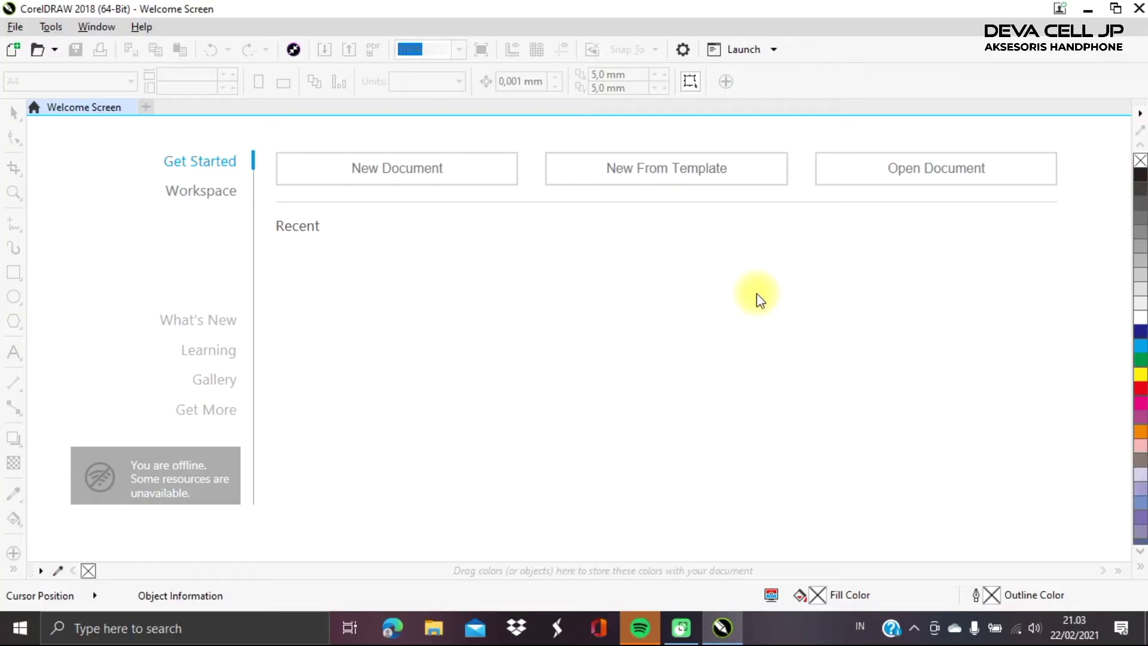
- Create a new single-page A4 portrait document in RGB colour mode at 300 dpi
click(452, 178)
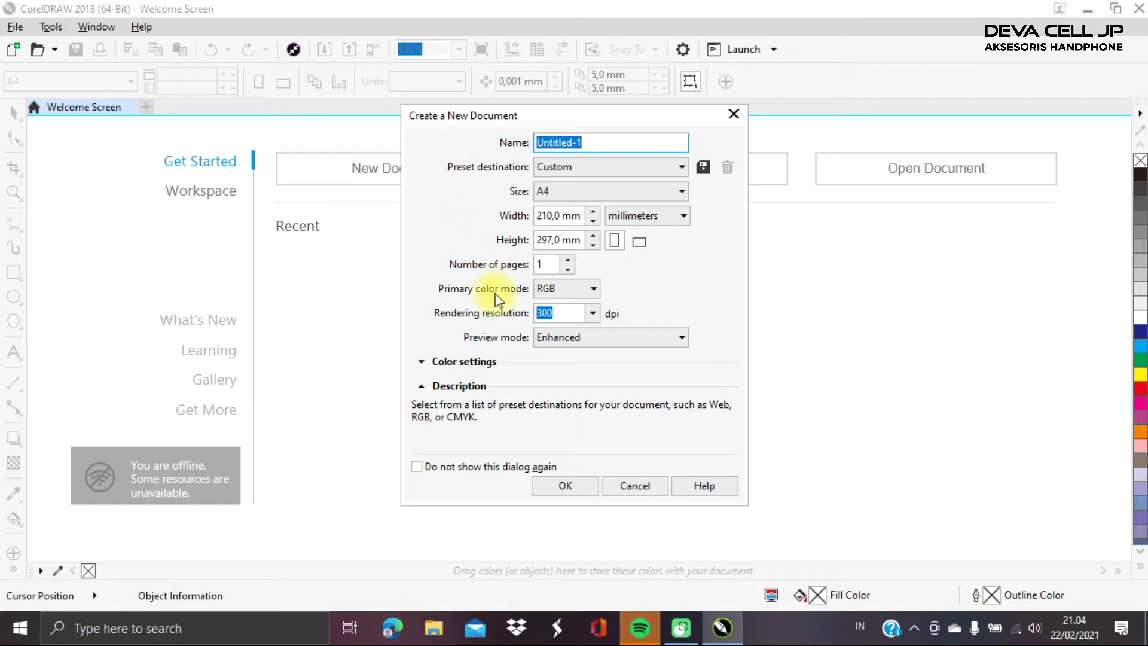
click(573, 482)
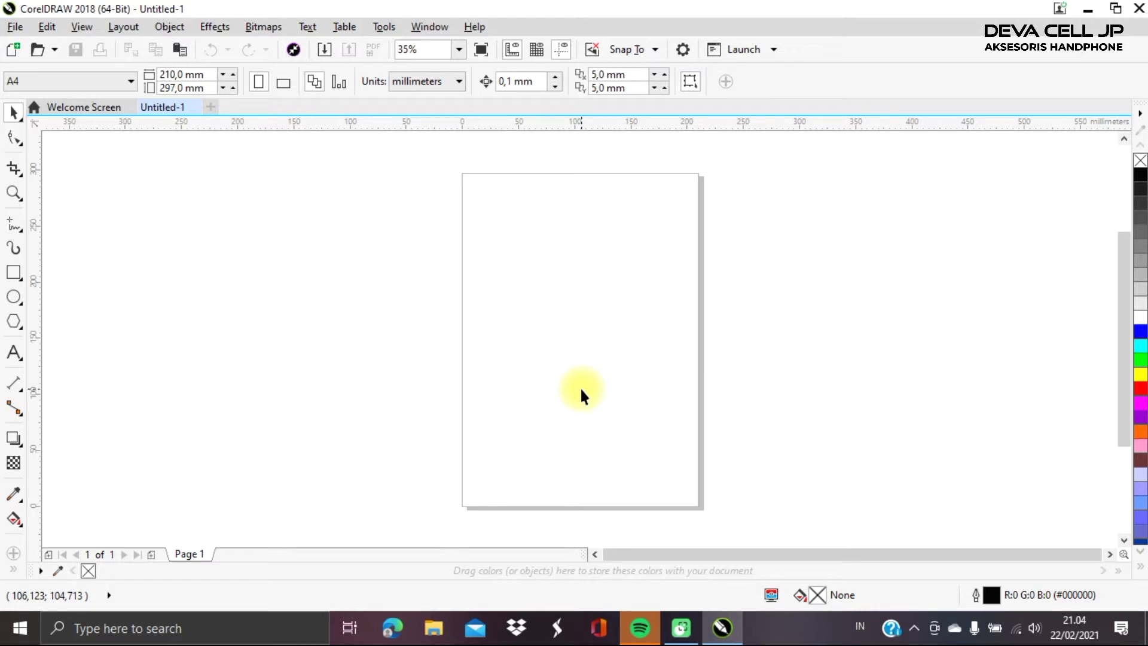
- Draw a rectangle about 433 by 256 mm overlapping the page and fill it with solid blue
click(18, 277)
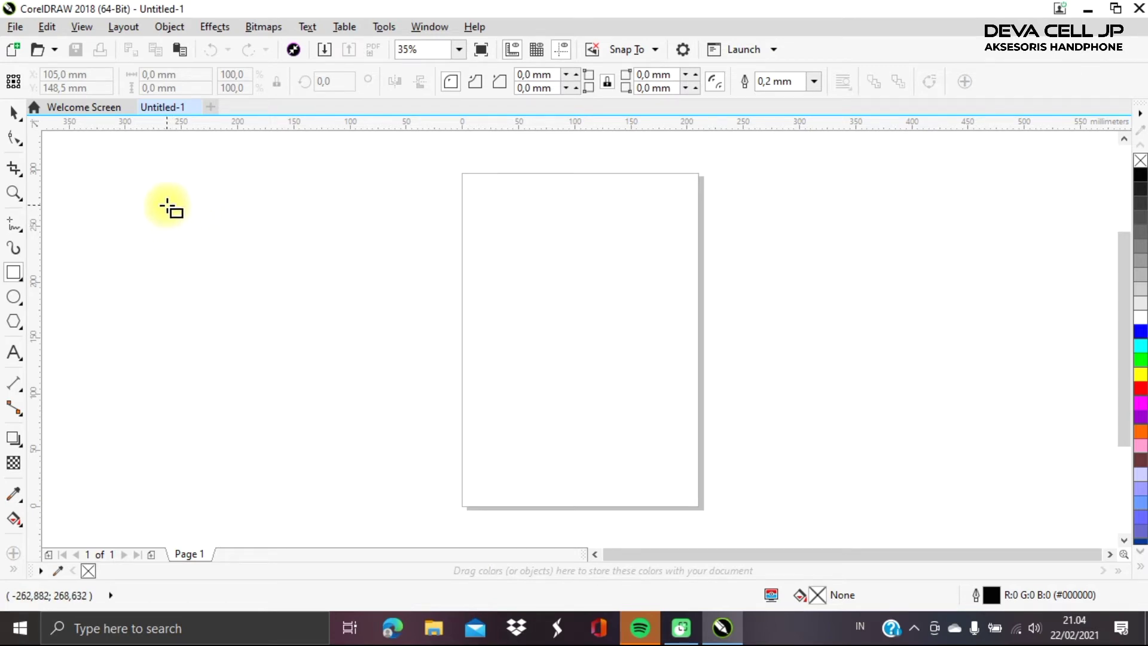
drag(167, 206, 654, 492)
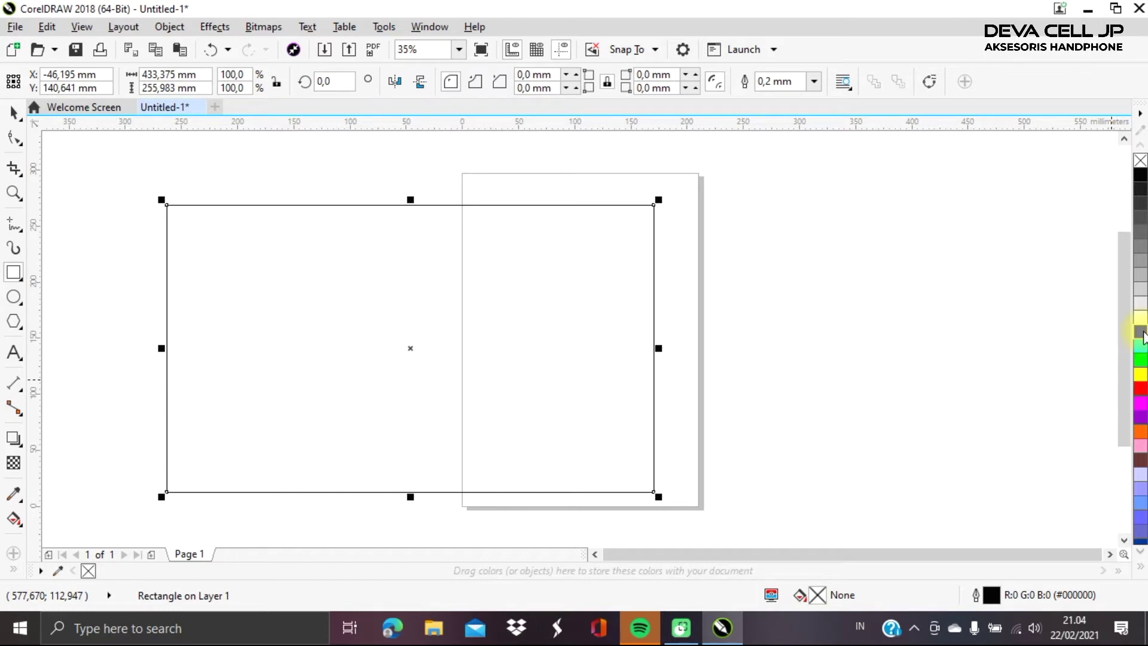
click(1143, 337)
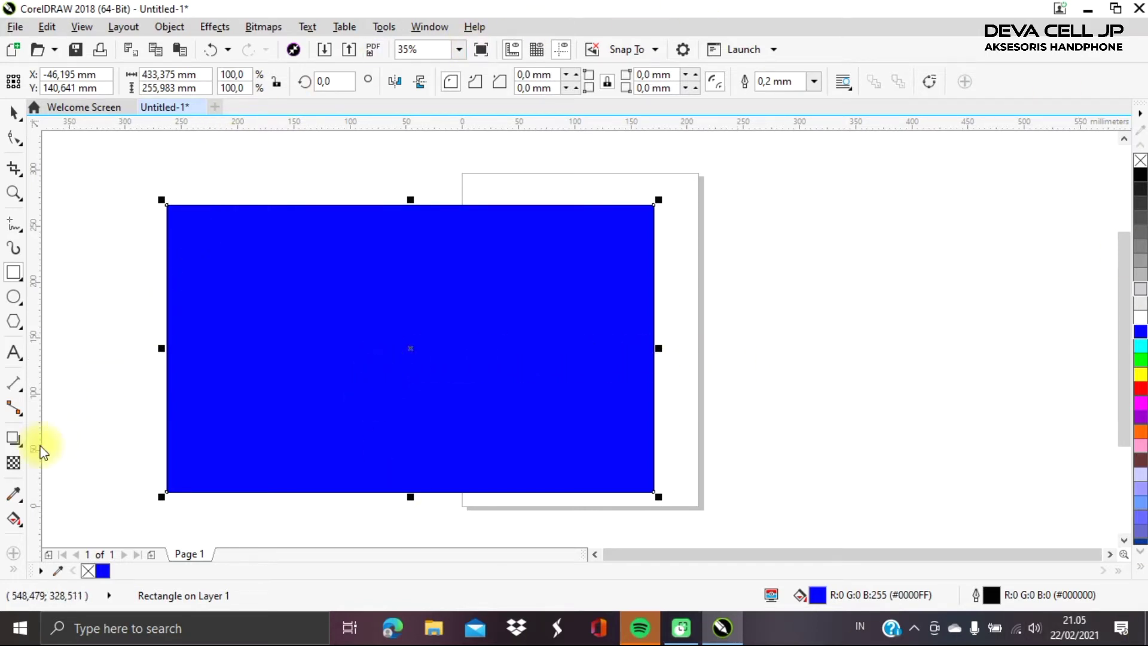
- Apply a blue-to-white linear fountain fill to the rectangle, redrawing it in several directions and ending with a right-to-left blend
click(22, 523)
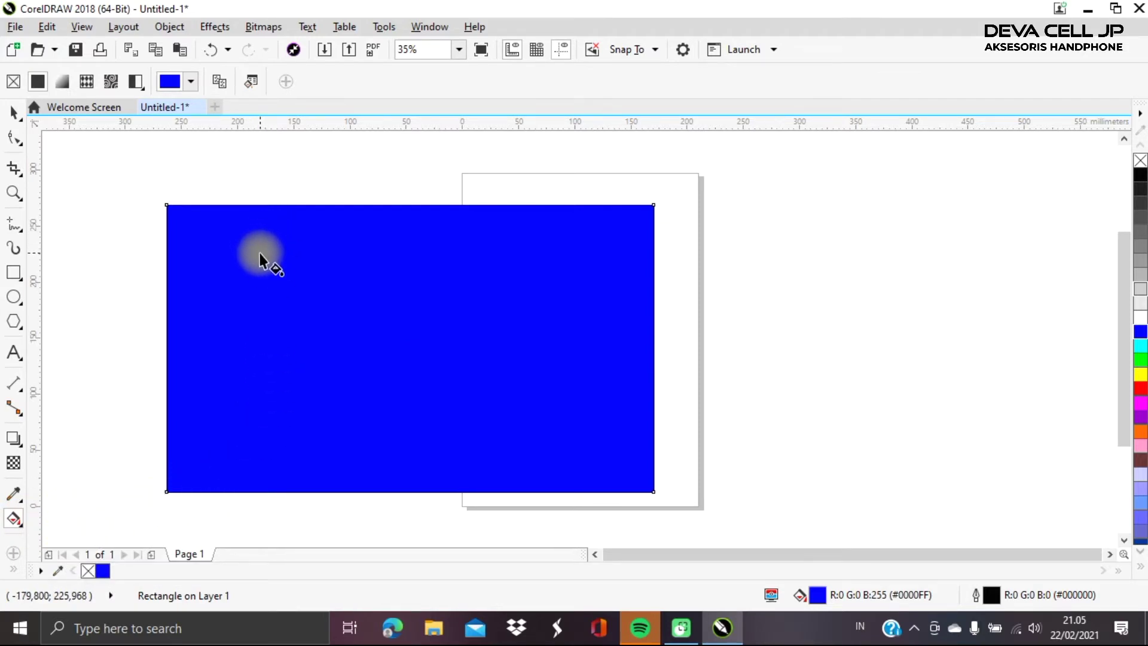
drag(259, 253, 253, 475)
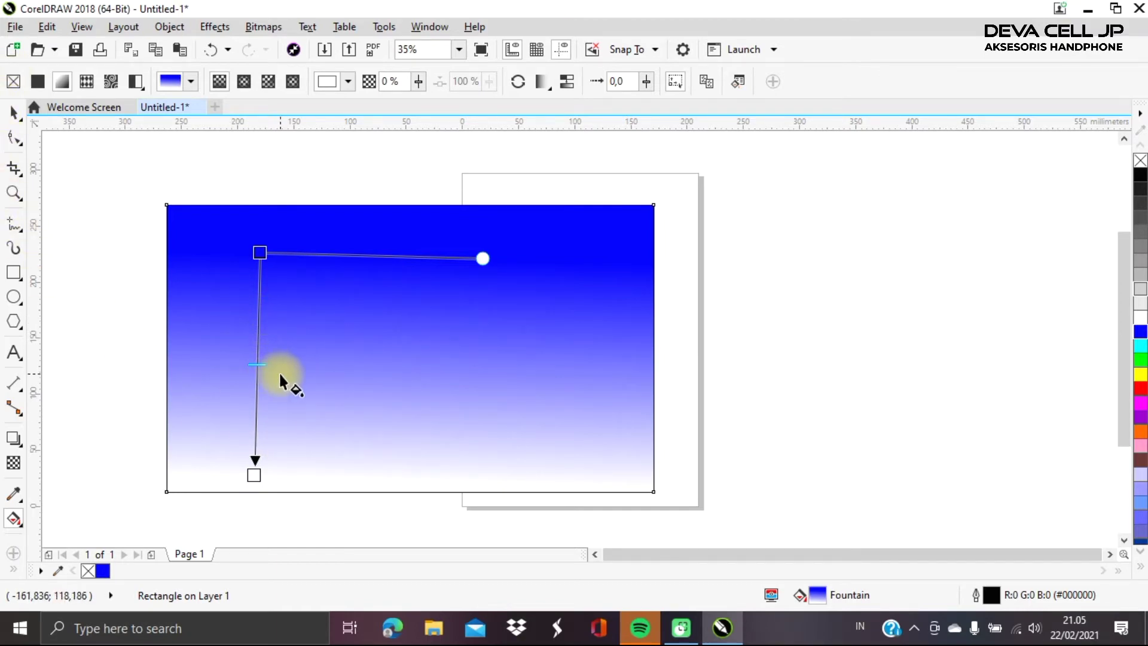
drag(278, 371, 526, 372)
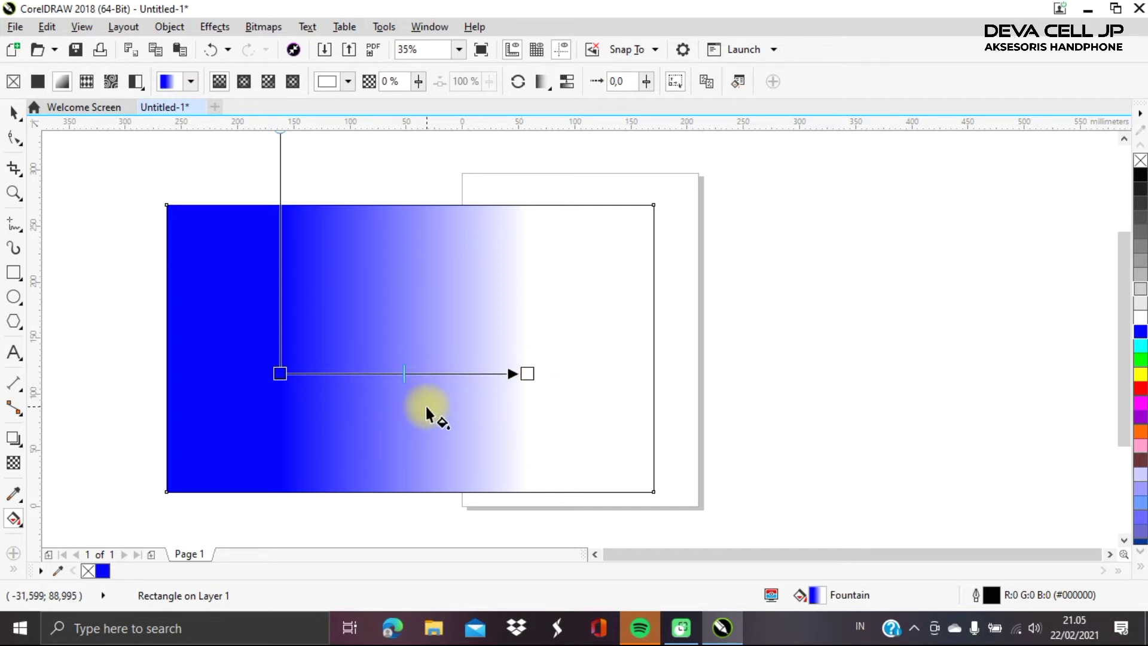
drag(425, 404, 425, 269)
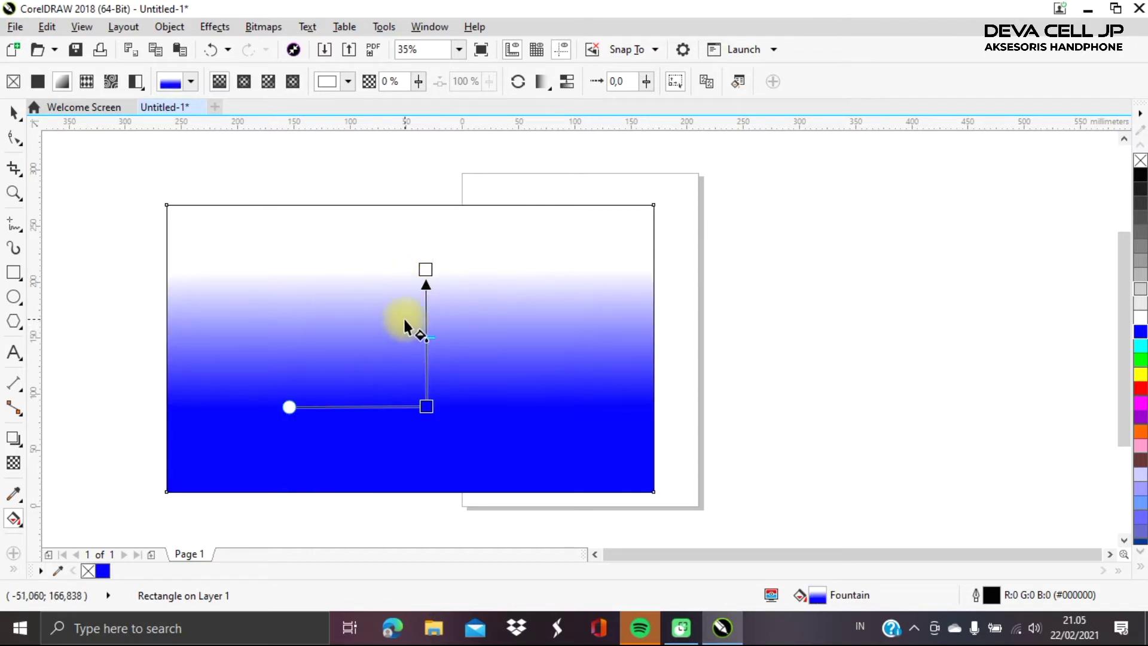
drag(404, 319, 255, 321)
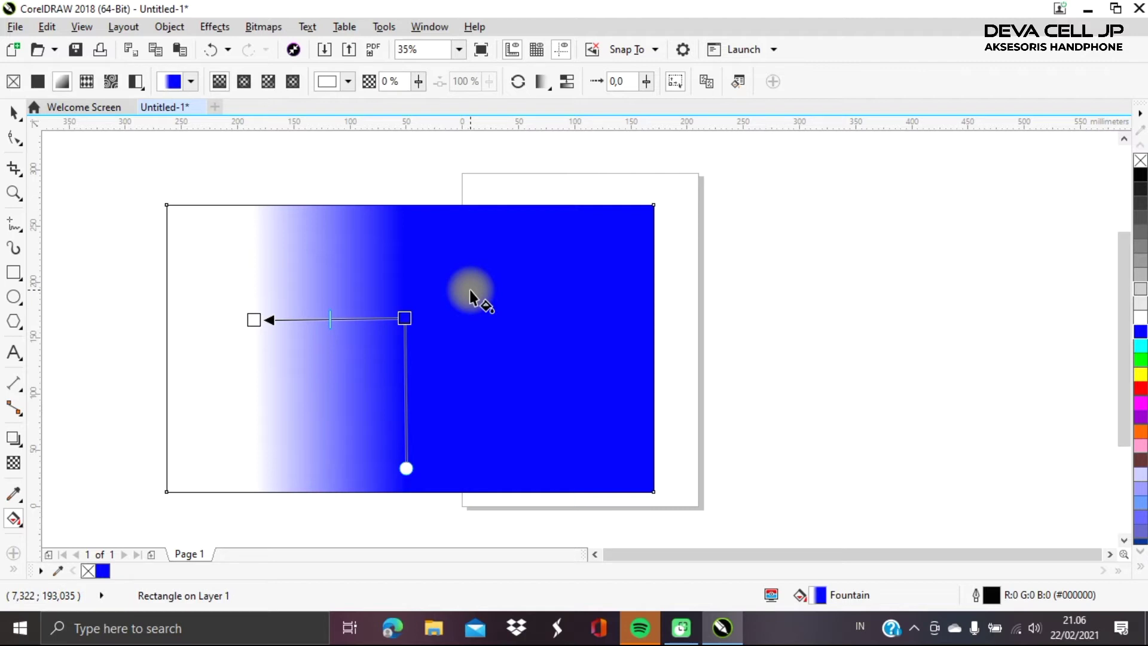
- Change the white end colour of the rectangle's fountain fill to red, #FA1212
click(254, 320)
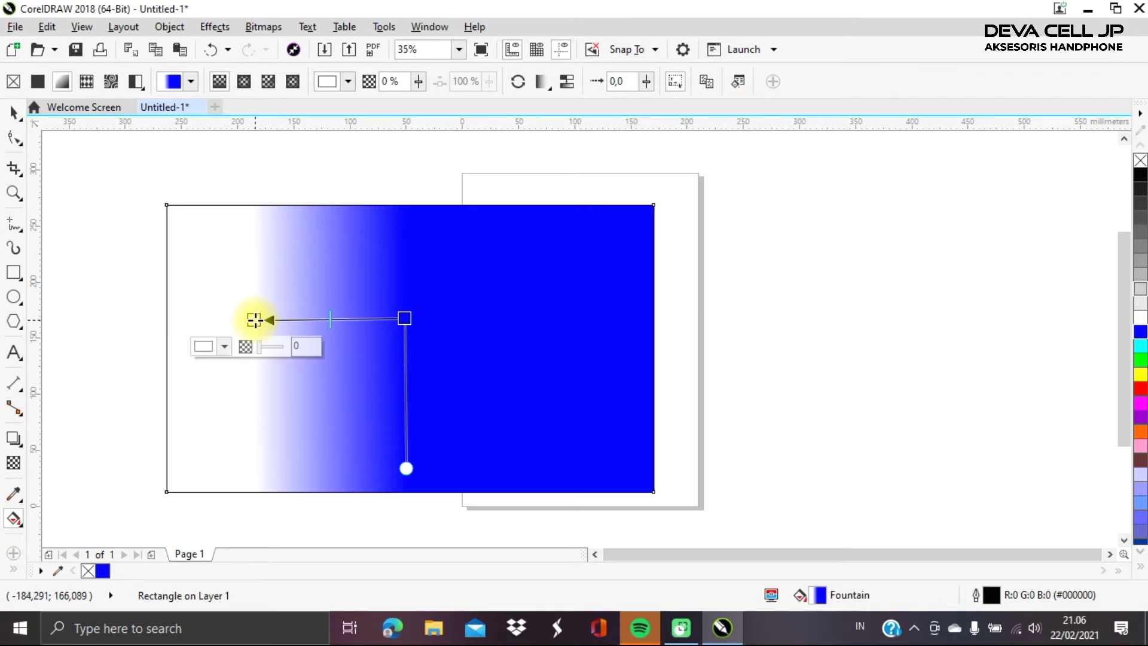
click(225, 346)
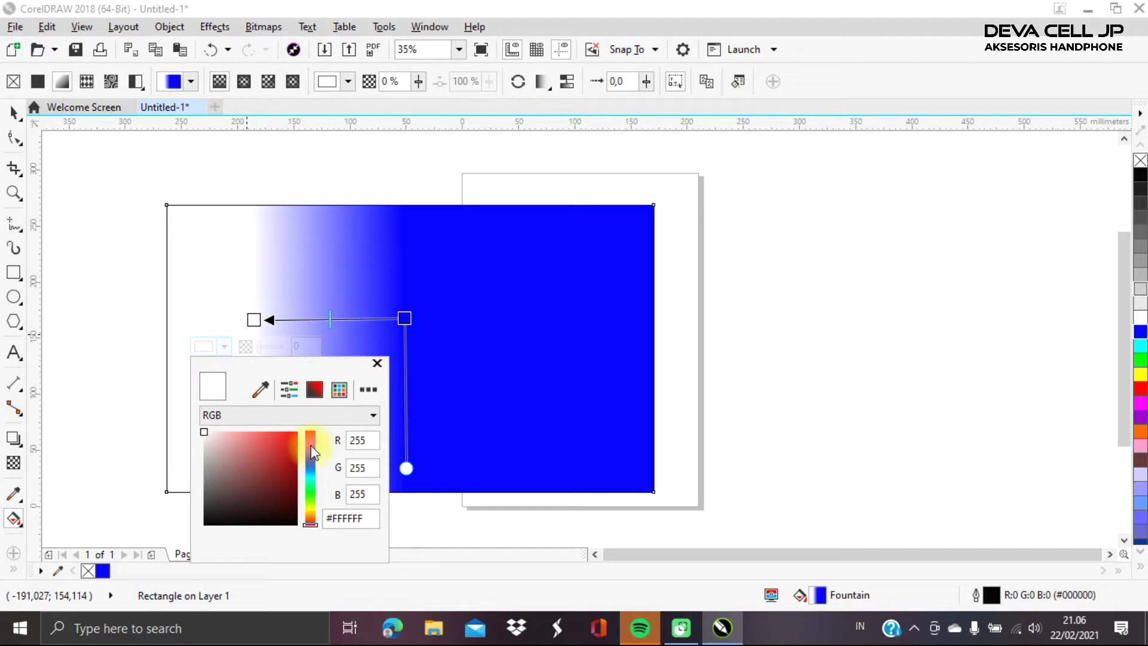
click(290, 433)
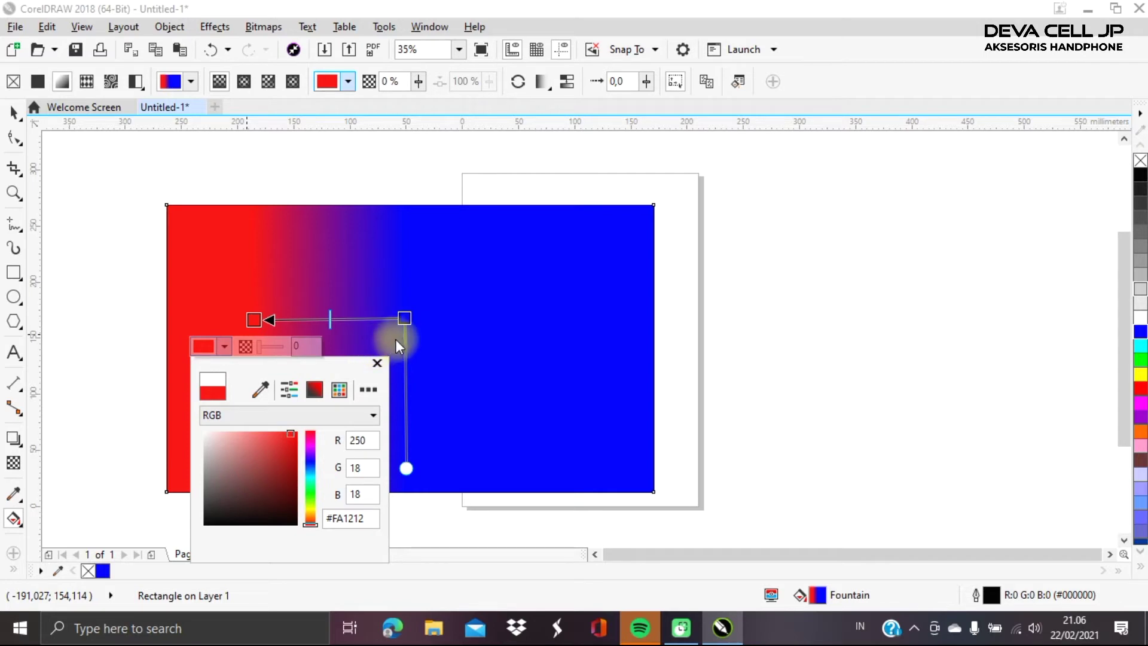
click(785, 297)
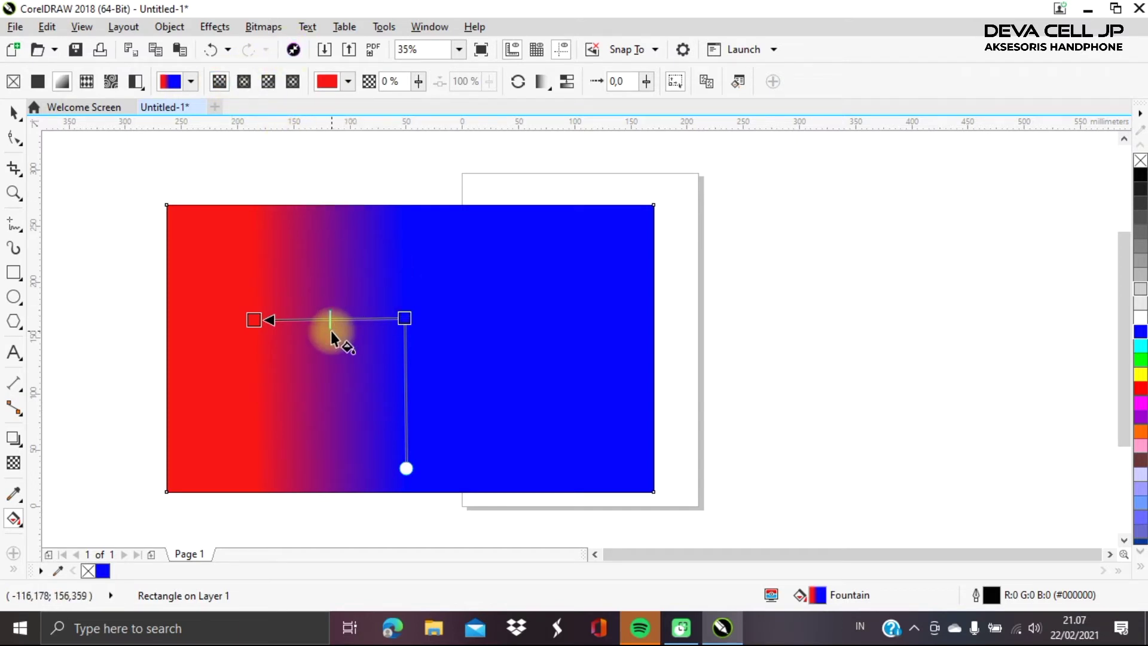
- Switch the rectangle's fill to an elliptical fountain and move its red centre toward the middle of the rectangle, enlarging the ellipse
click(241, 85)
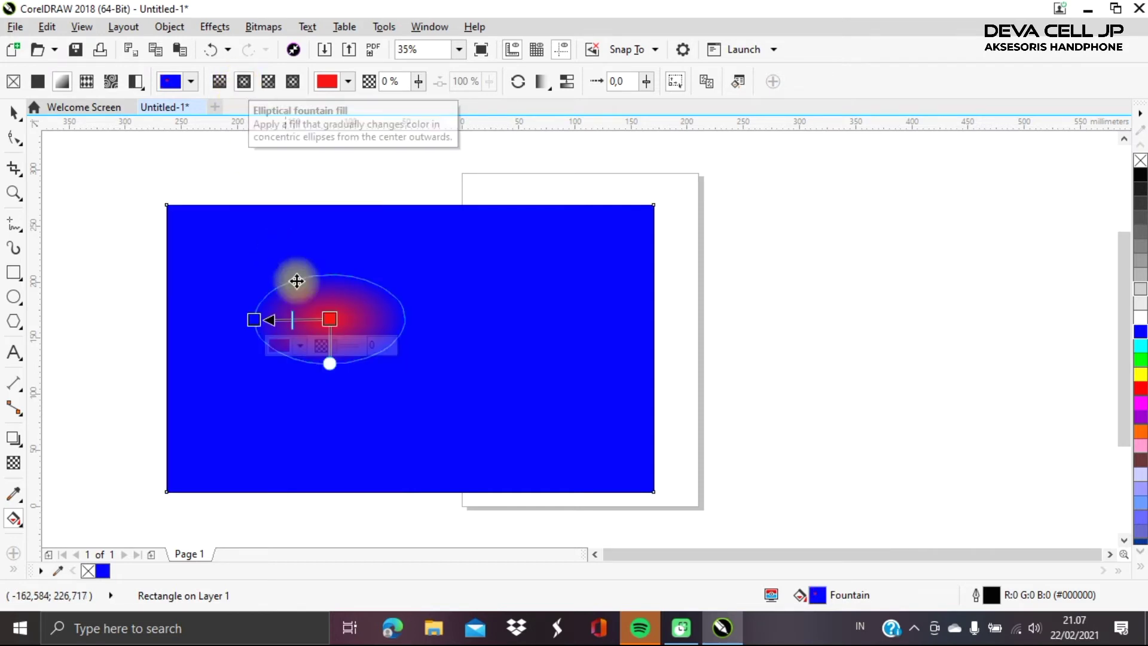
click(329, 319)
drag(329, 319, 422, 328)
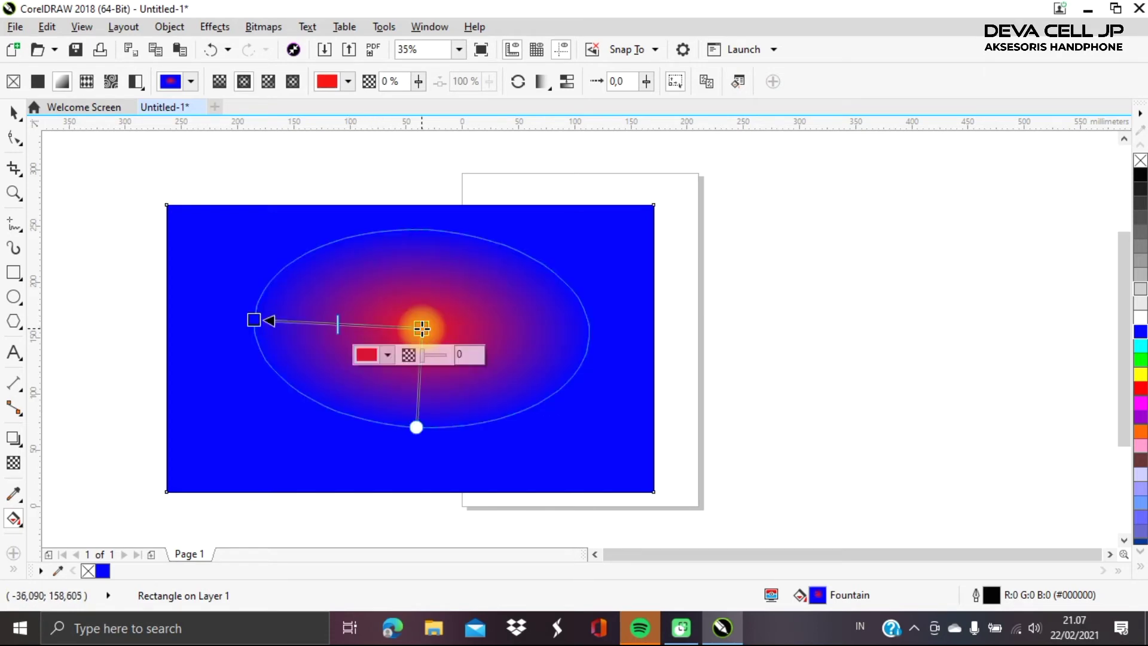
drag(422, 328, 419, 326)
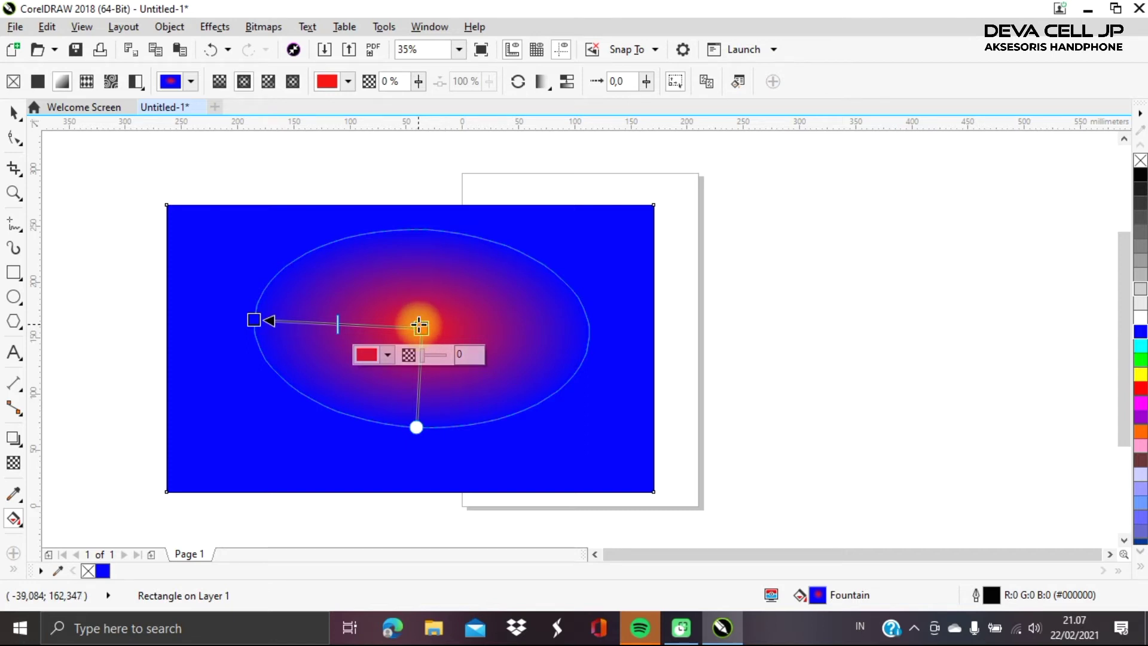
- Switch the rectangle's fill to a conical fountain and reposition its centre and end handles to rotate the blend
click(265, 85)
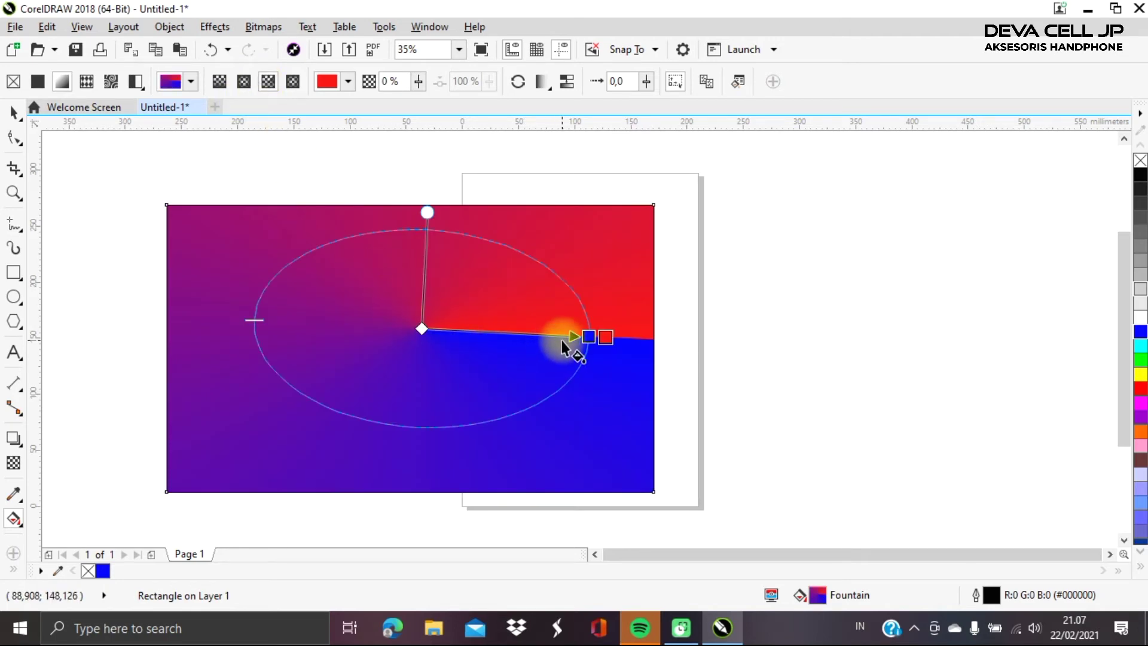
drag(588, 336, 564, 413)
mouse_move(430, 321)
mouse_down()
mouse_move(405, 365)
mouse_move(418, 337)
mouse_up()
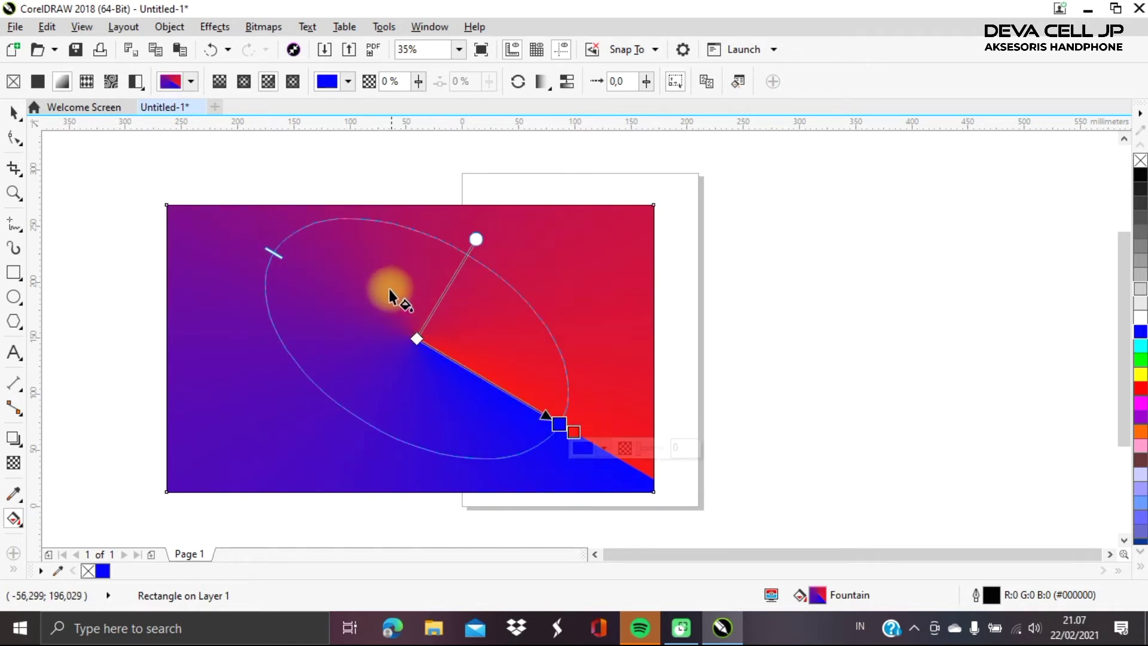
drag(260, 314, 323, 220)
drag(546, 418, 266, 329)
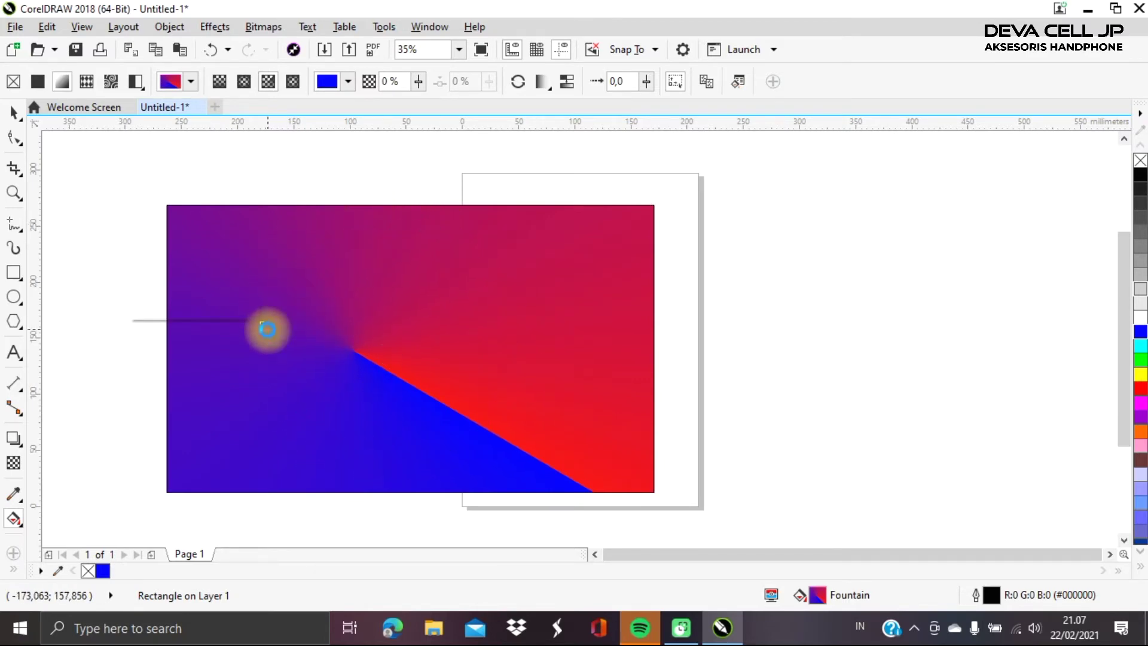
click(266, 329)
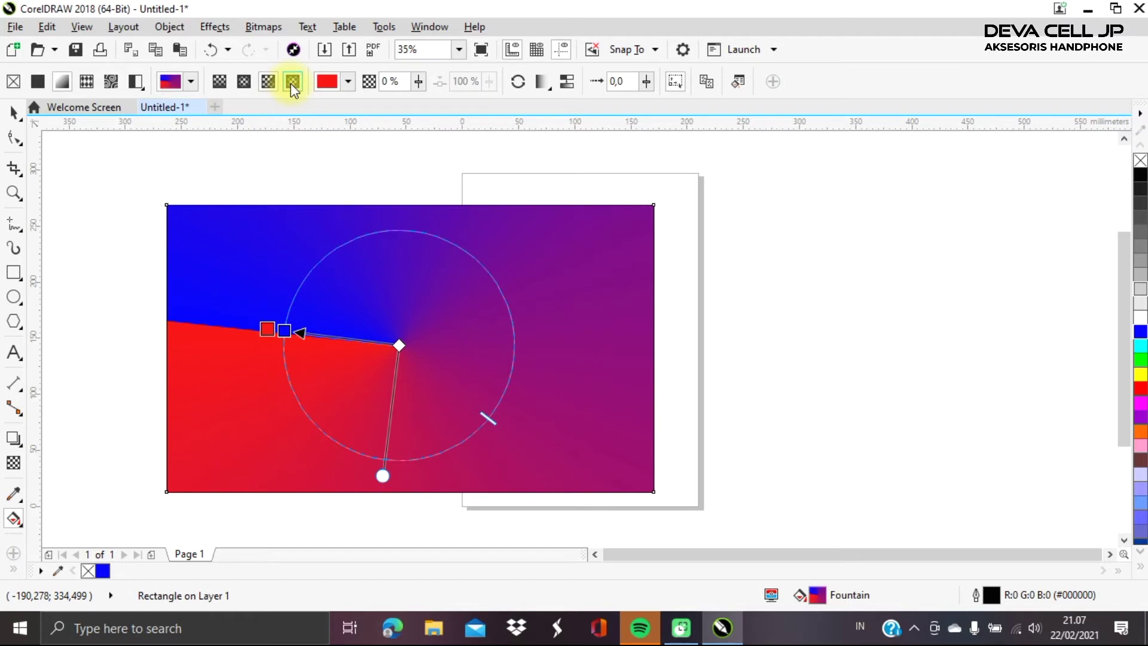
- Switch the rectangle's fill to a rectangular fountain and rotate it by moving the blue end handle upward
click(292, 82)
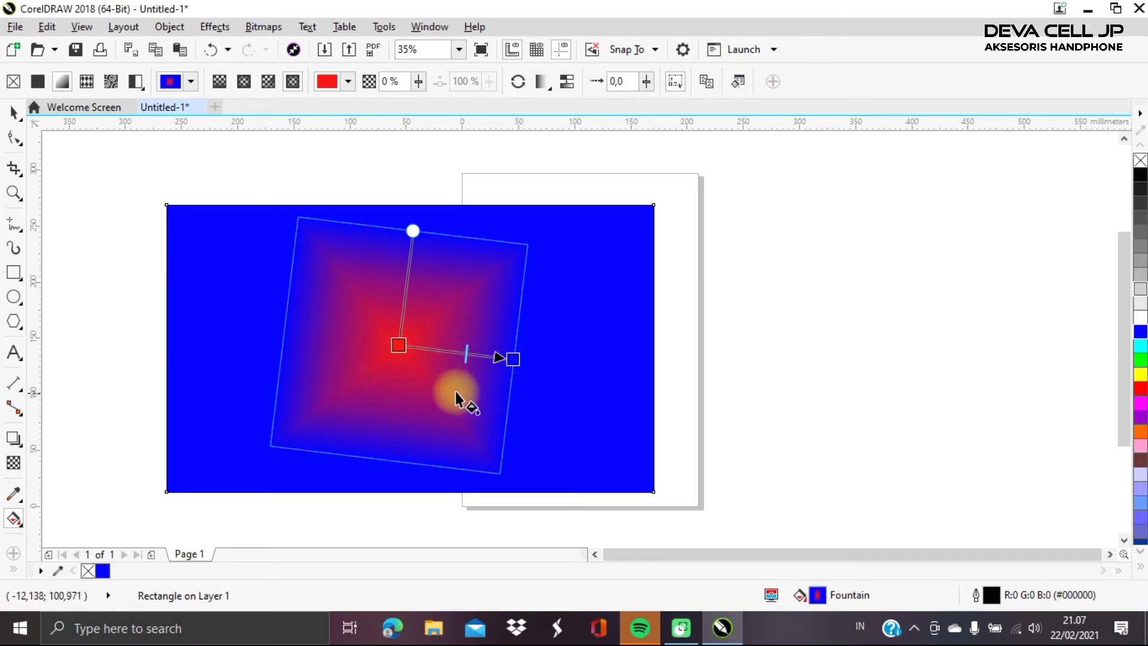
drag(513, 359, 516, 304)
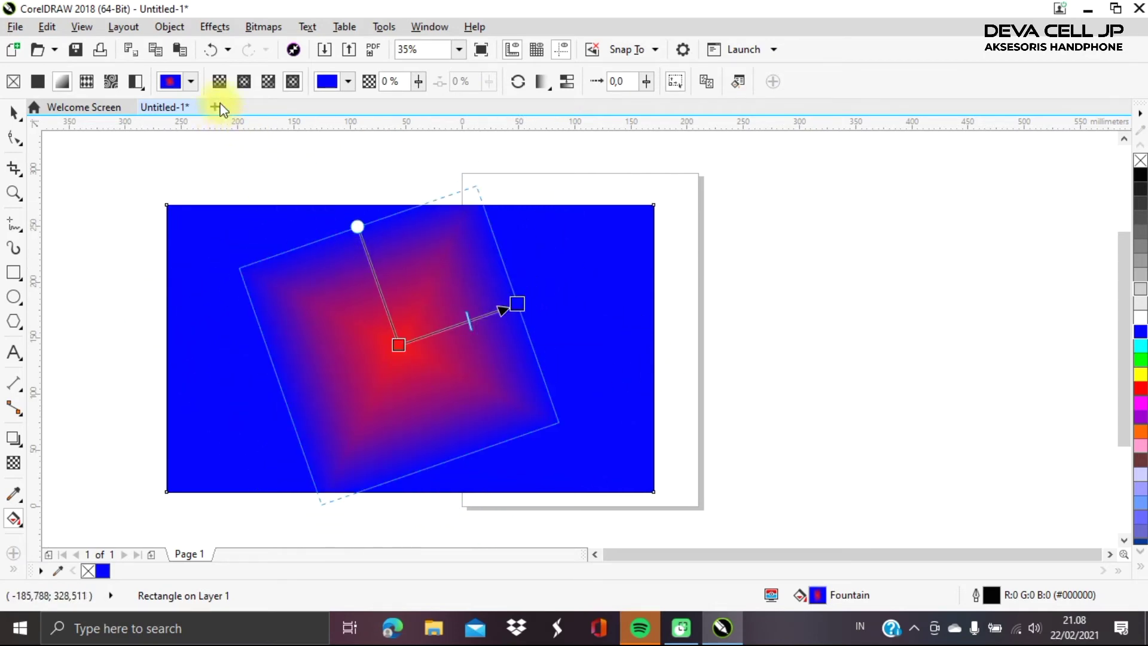
- Return to a linear fountain fill running horizontally from blue to red, and adjust its midpoint to near the centre of the blend
click(220, 84)
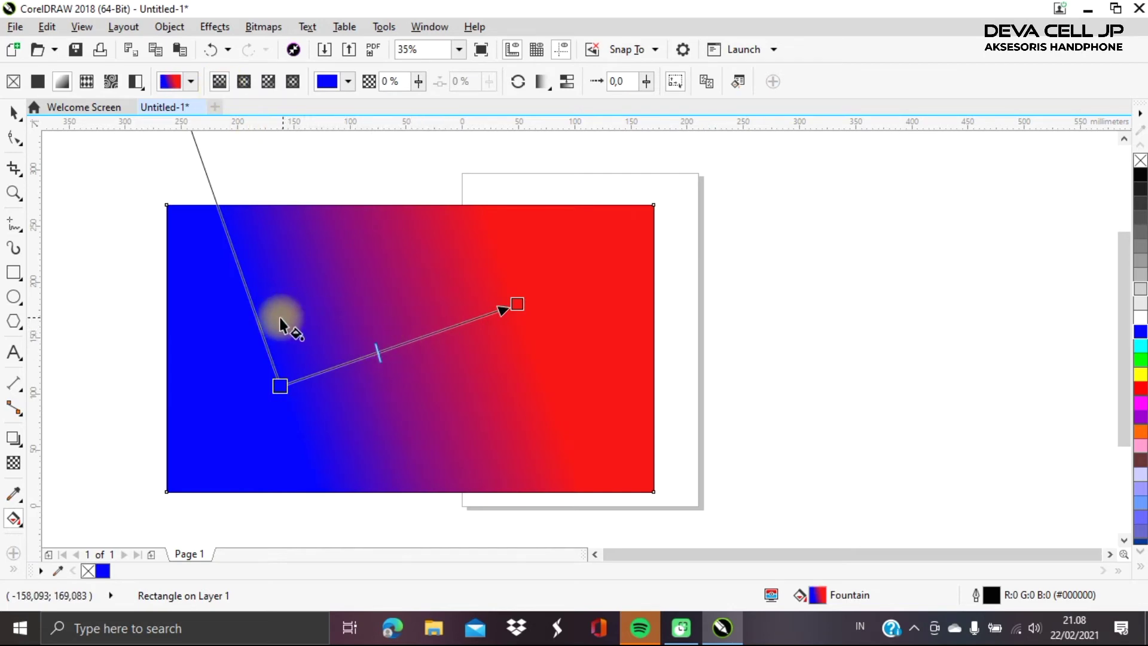
drag(273, 323, 577, 326)
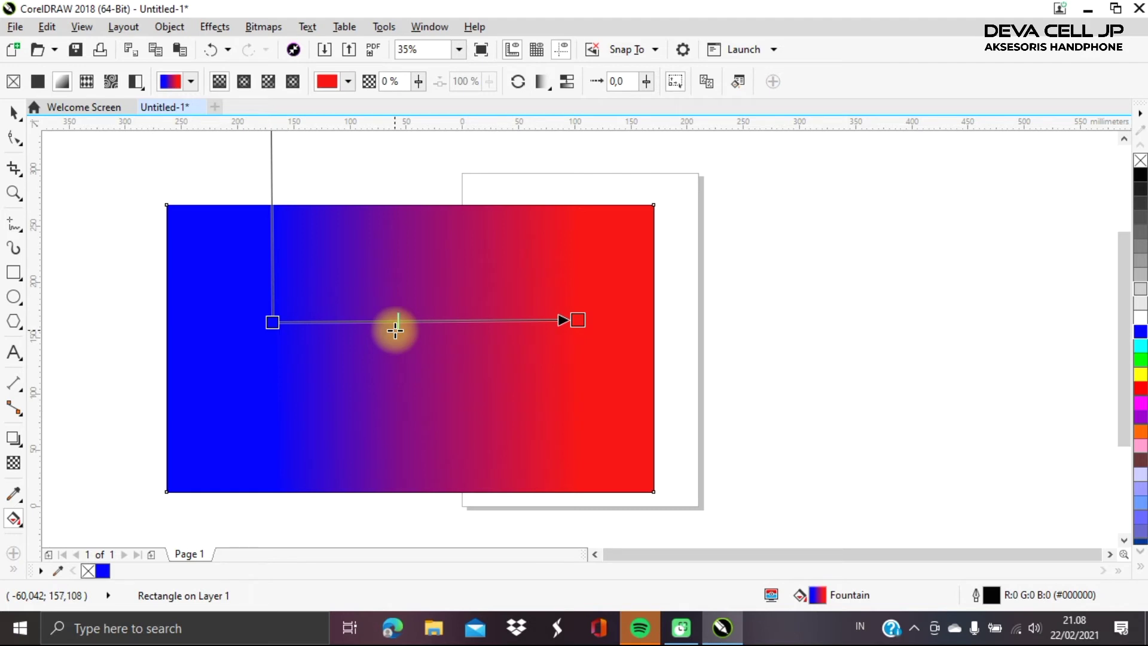
drag(395, 330, 496, 323)
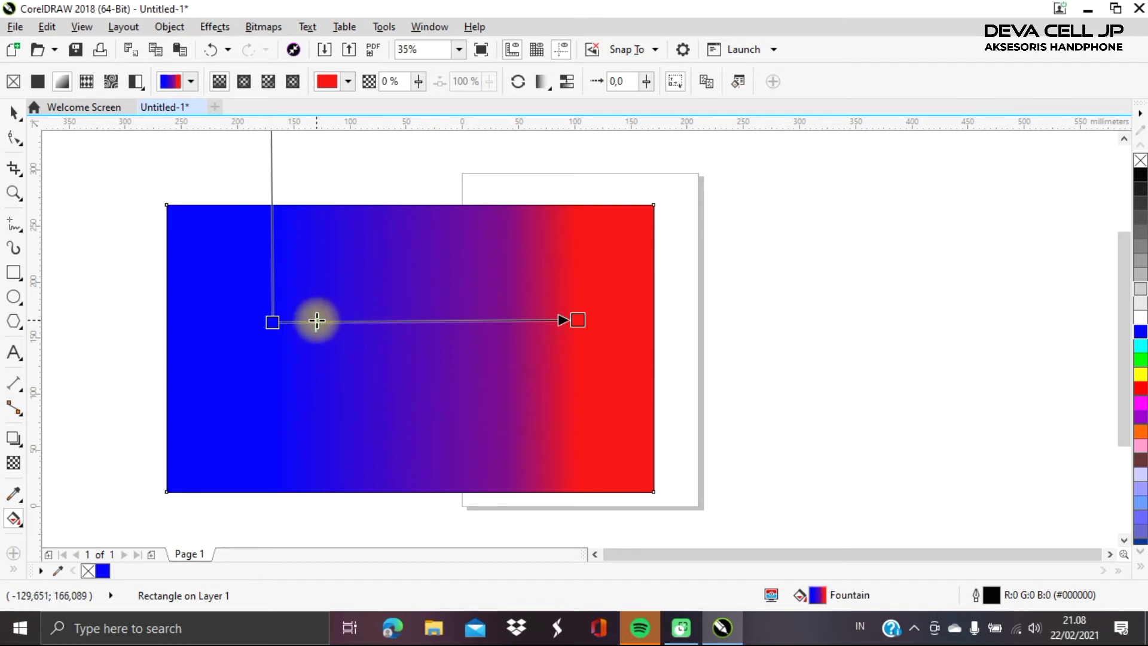
drag(303, 321, 304, 321)
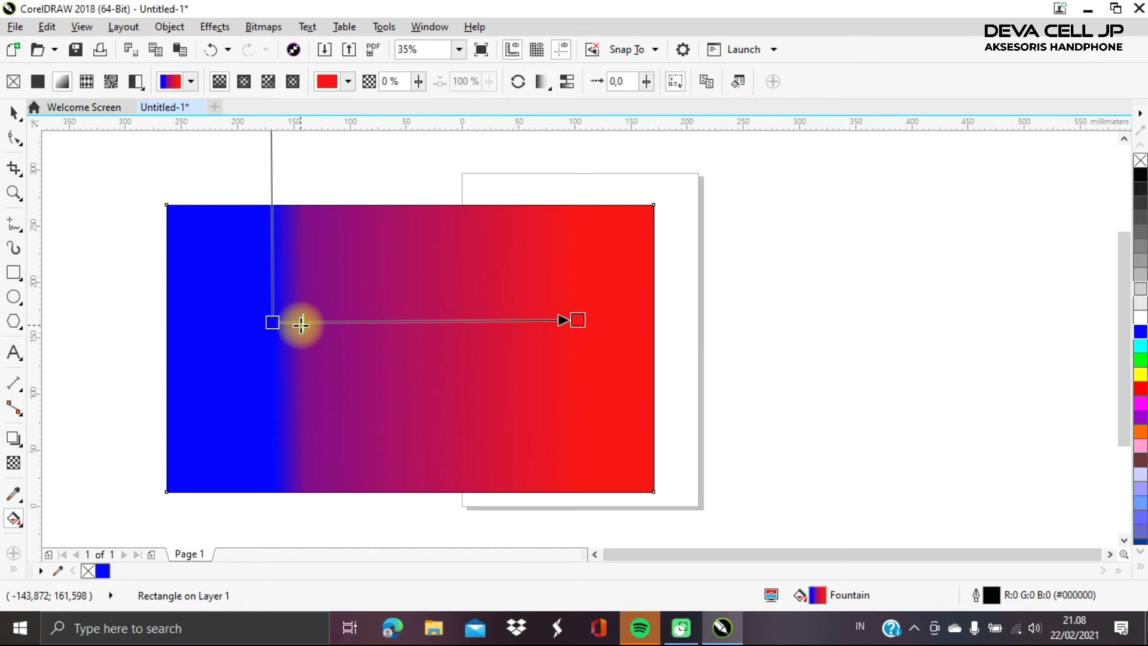
drag(387, 324, 417, 325)
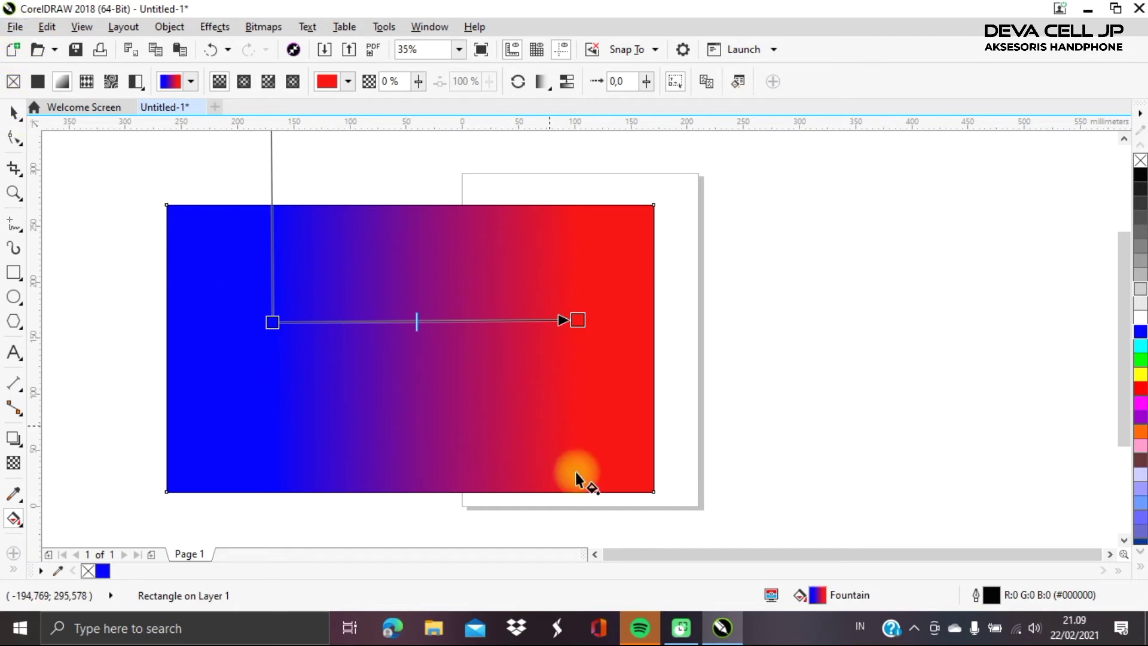
- Bring the image "gambar" from the Pictures folder in File Explorer into the CorelDRAW drawing, placing it to the right of the page
click(441, 627)
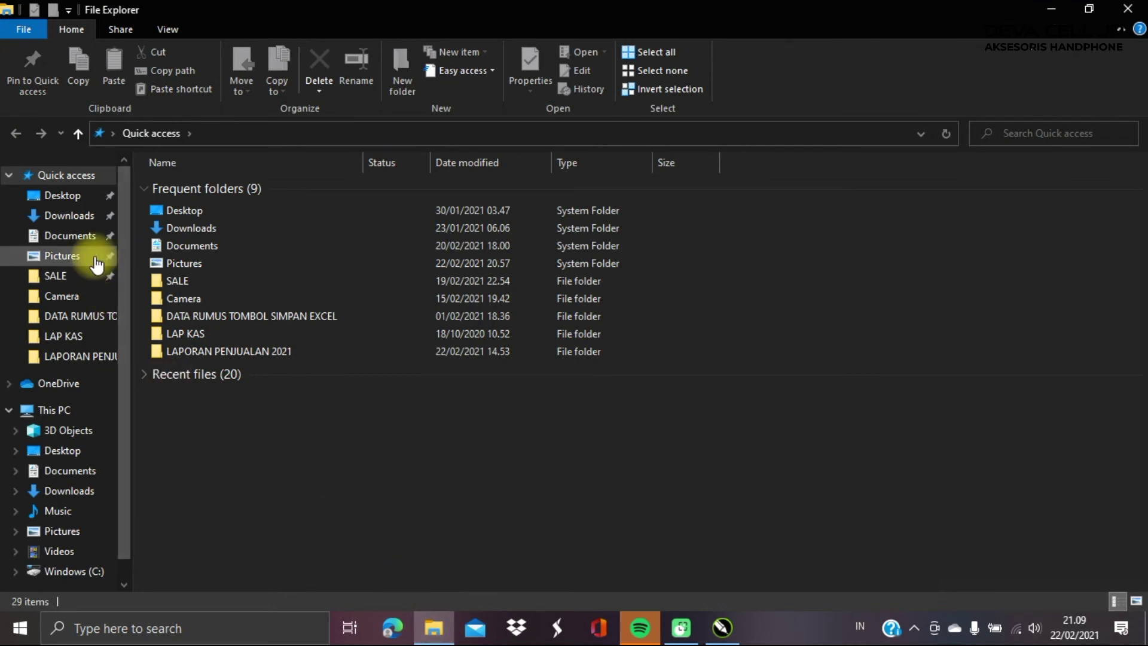
click(63, 256)
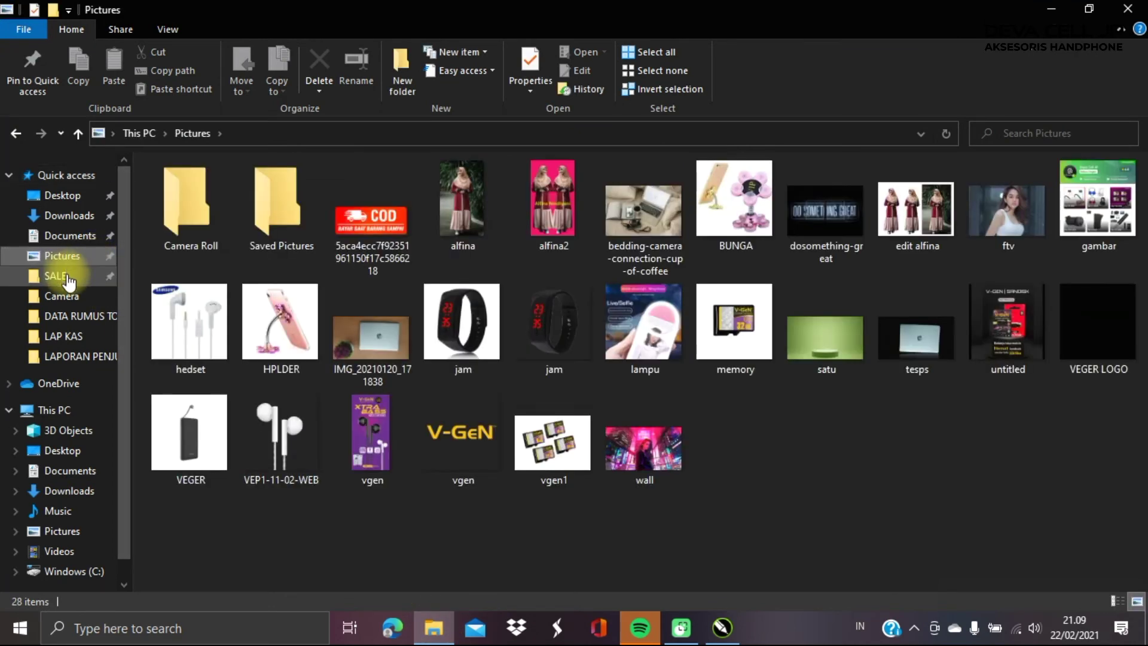
drag(1089, 189, 854, 261)
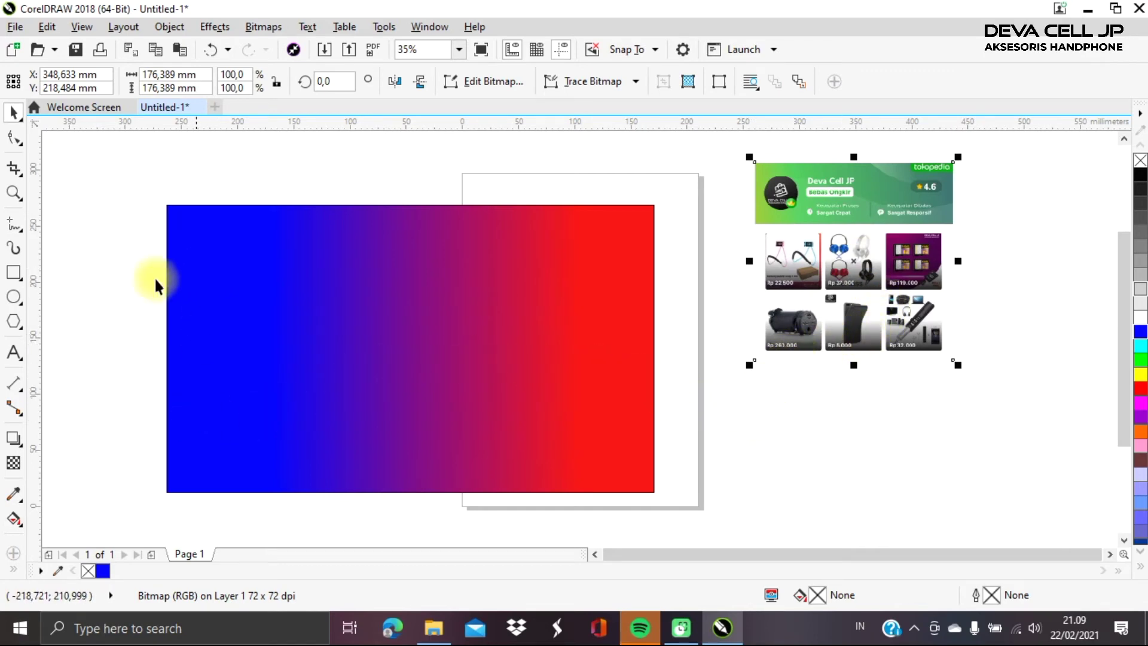
- Try to draw a horizontal fountain fill while the imported picture is selected, and select the gradient rectangle with the Interactive Fill tool
click(13, 519)
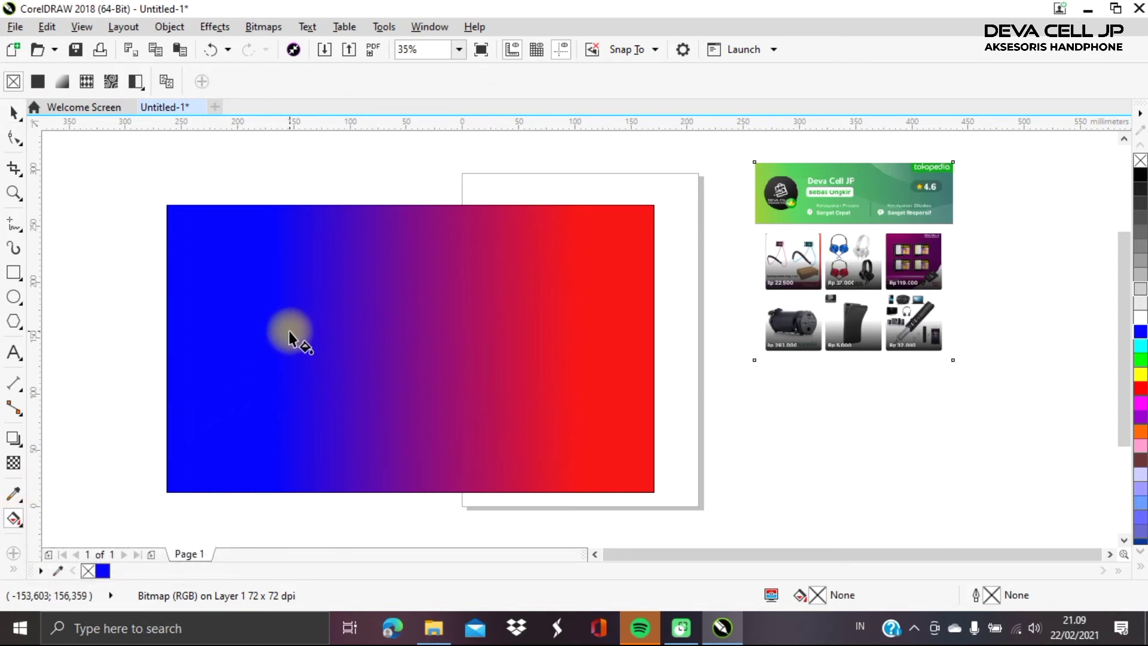
drag(290, 325, 591, 321)
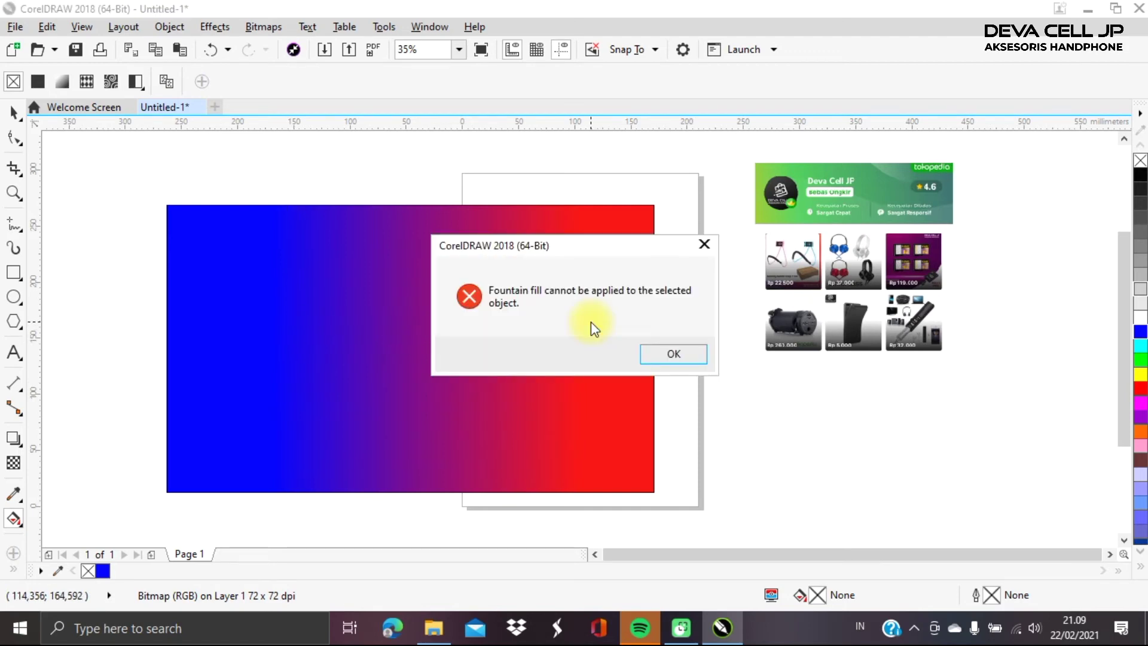
click(700, 246)
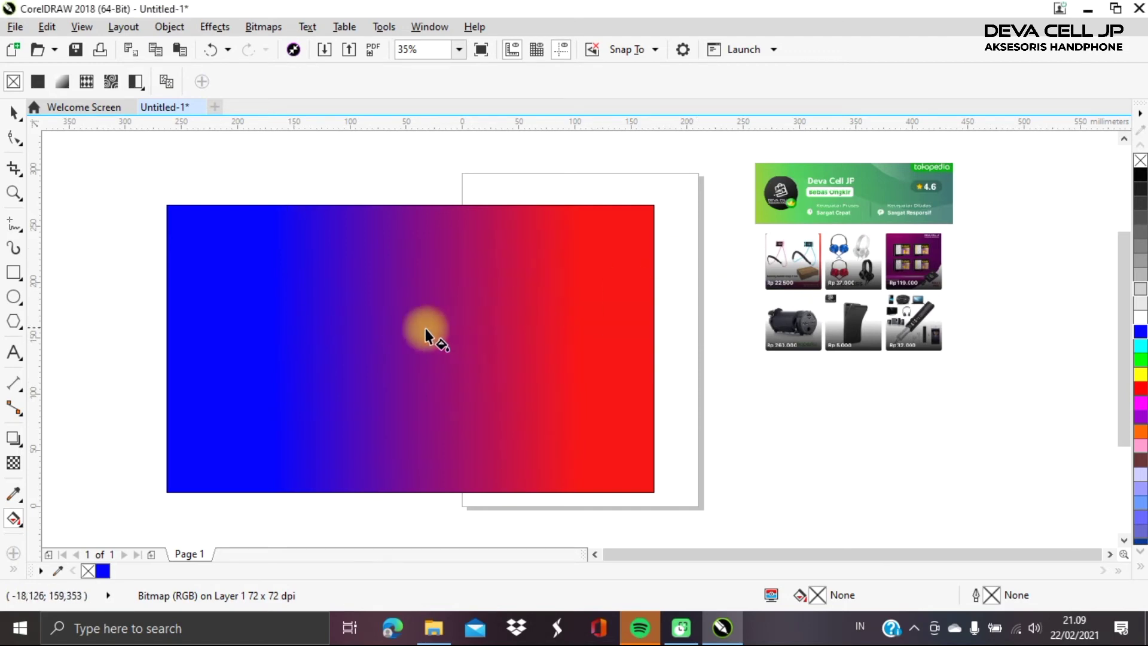
click(403, 333)
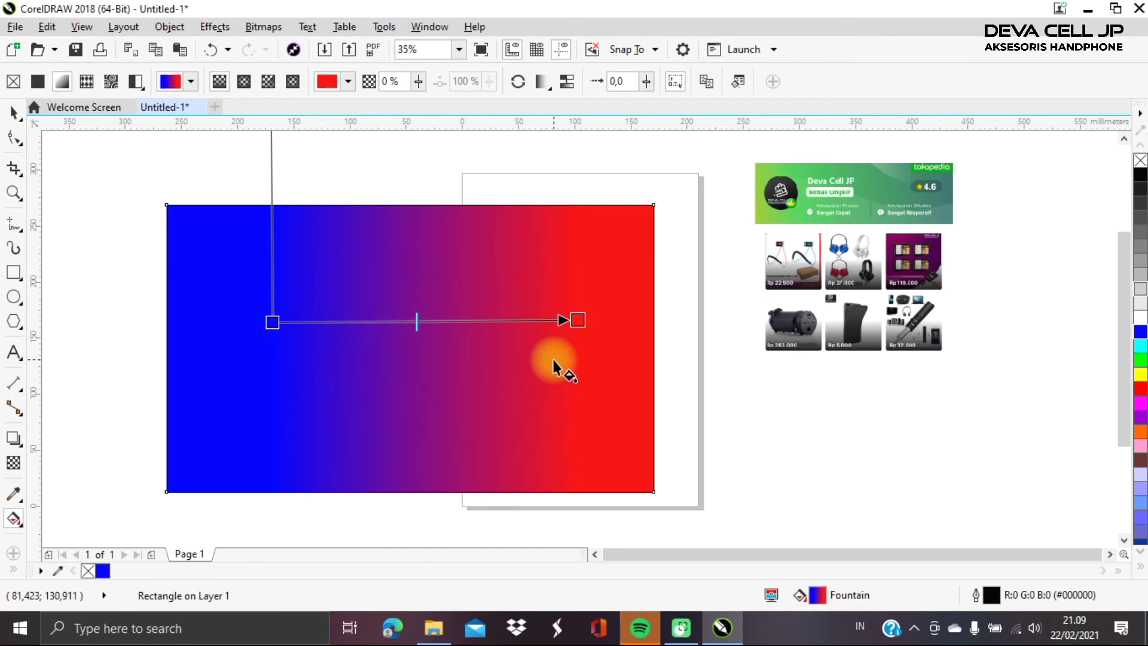
- Recolour the gradient's red end node with the green #44A264 sampled from the imported picture's top banner
click(577, 321)
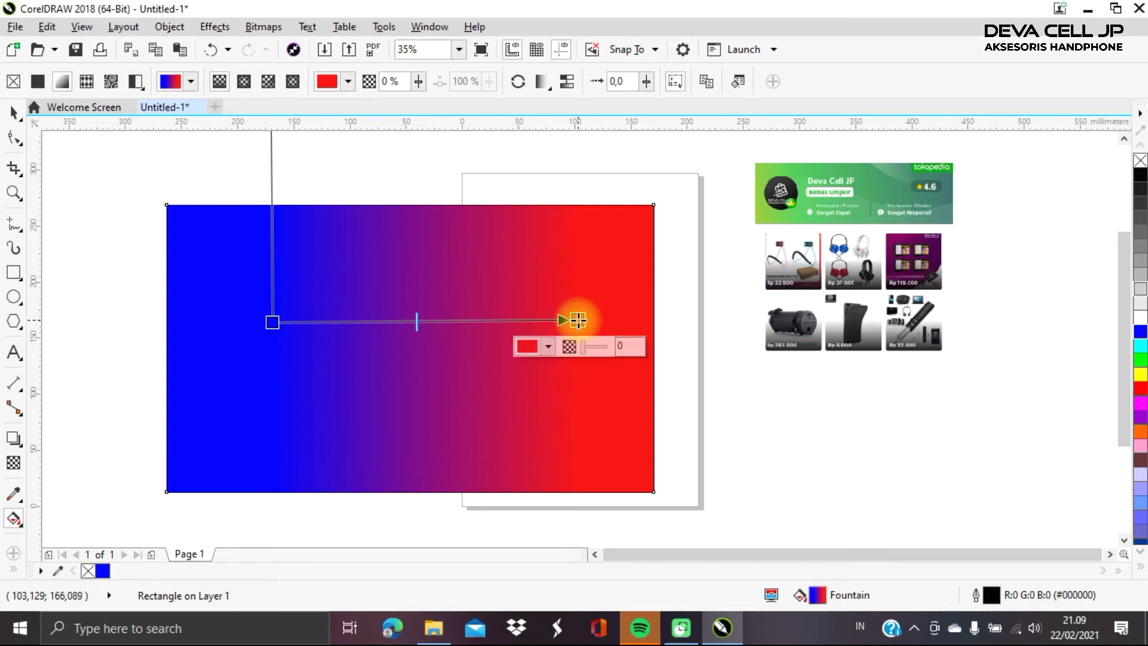
click(548, 348)
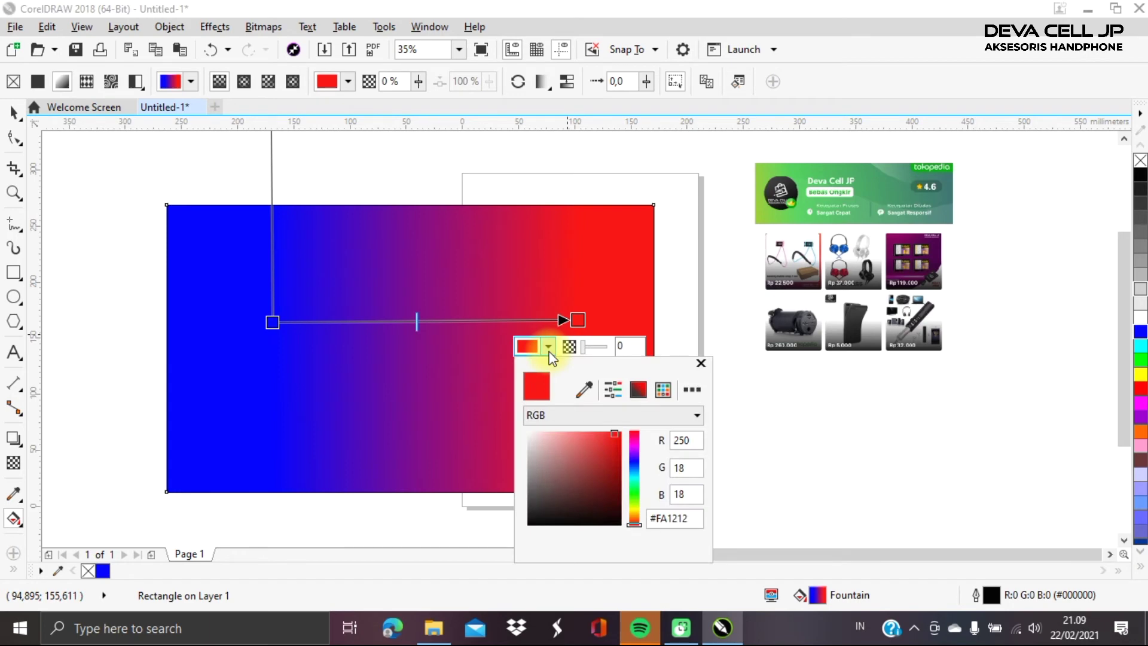
click(580, 391)
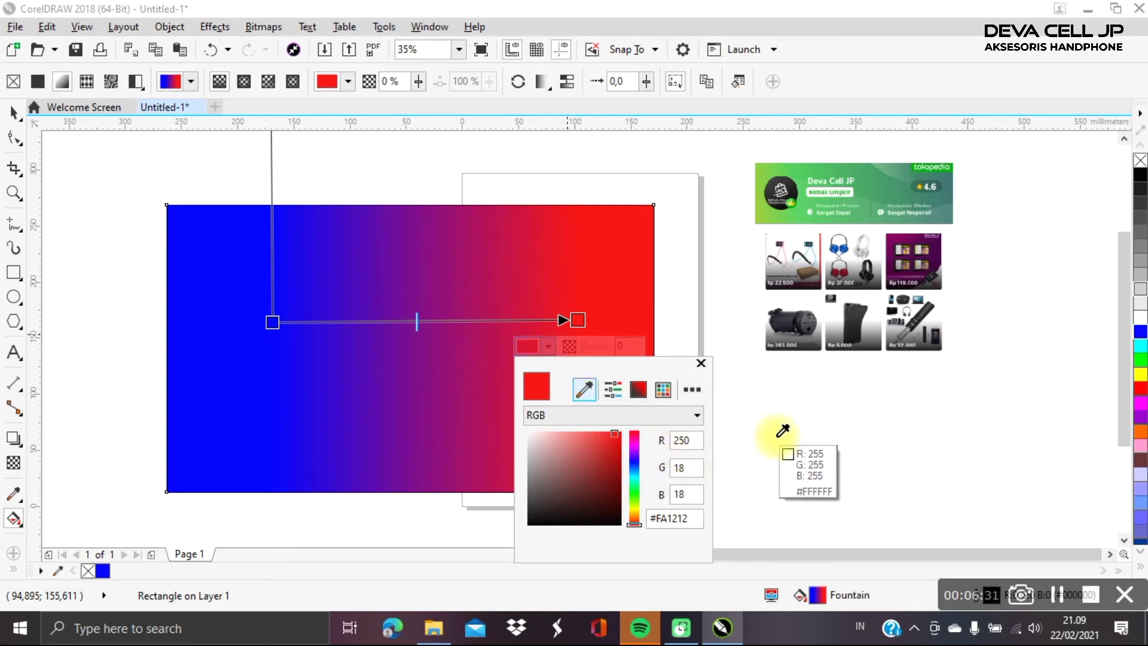
click(878, 186)
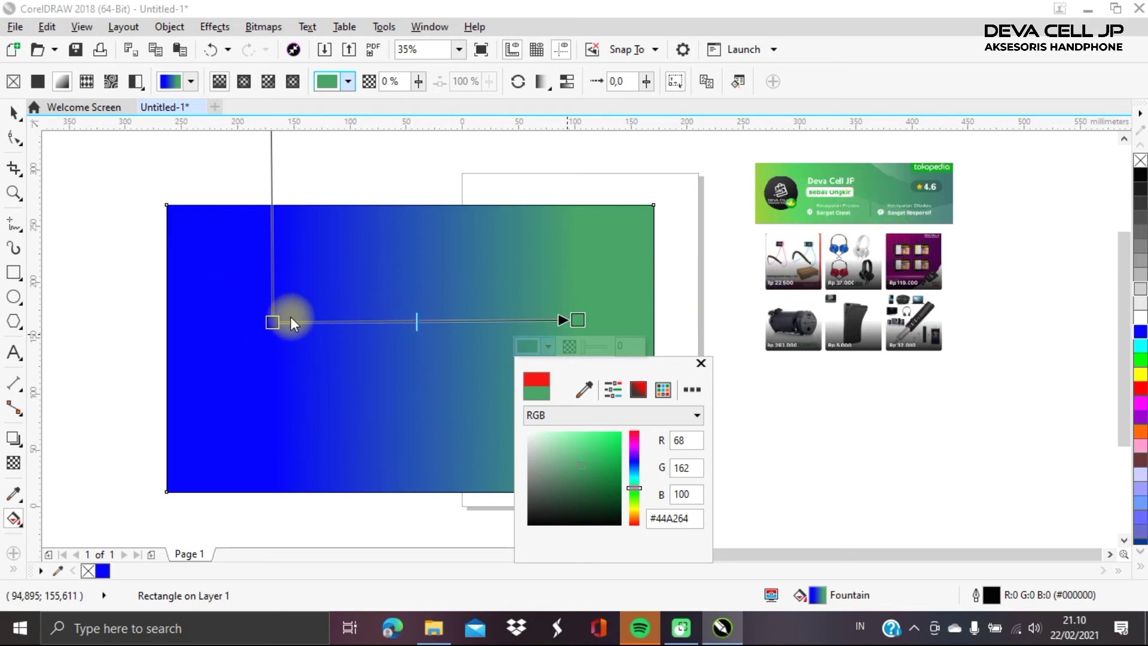
- Recolour the gradient's blue start node with dark purple sampled from the picture's purple product tile, and adjust the shade to #6B176E
click(273, 322)
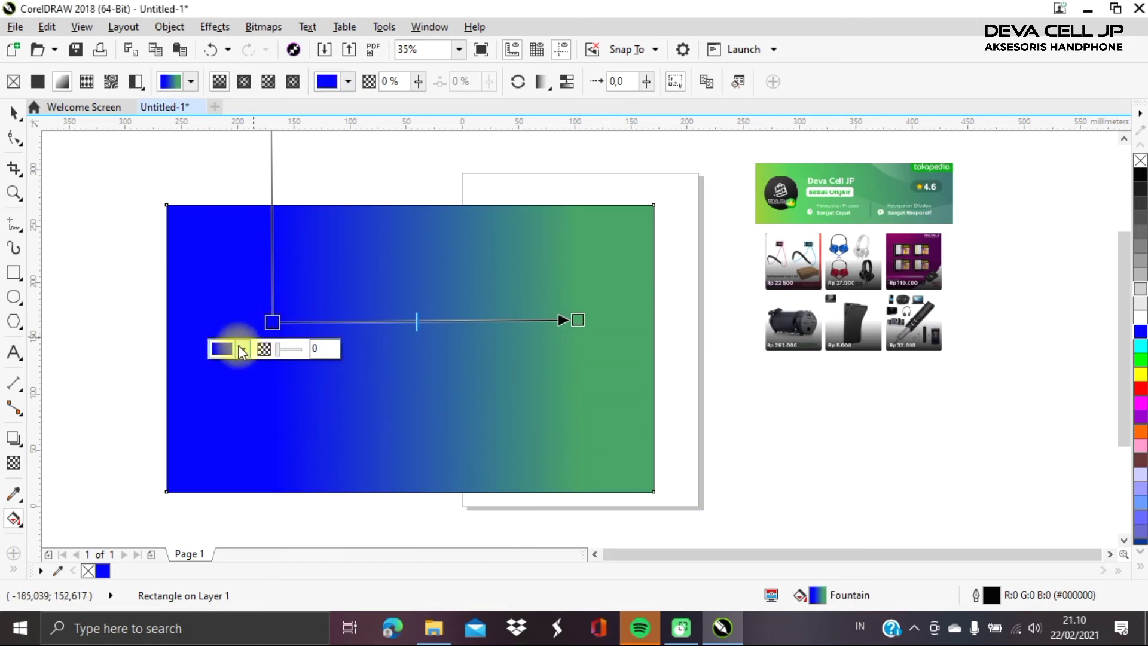
click(242, 350)
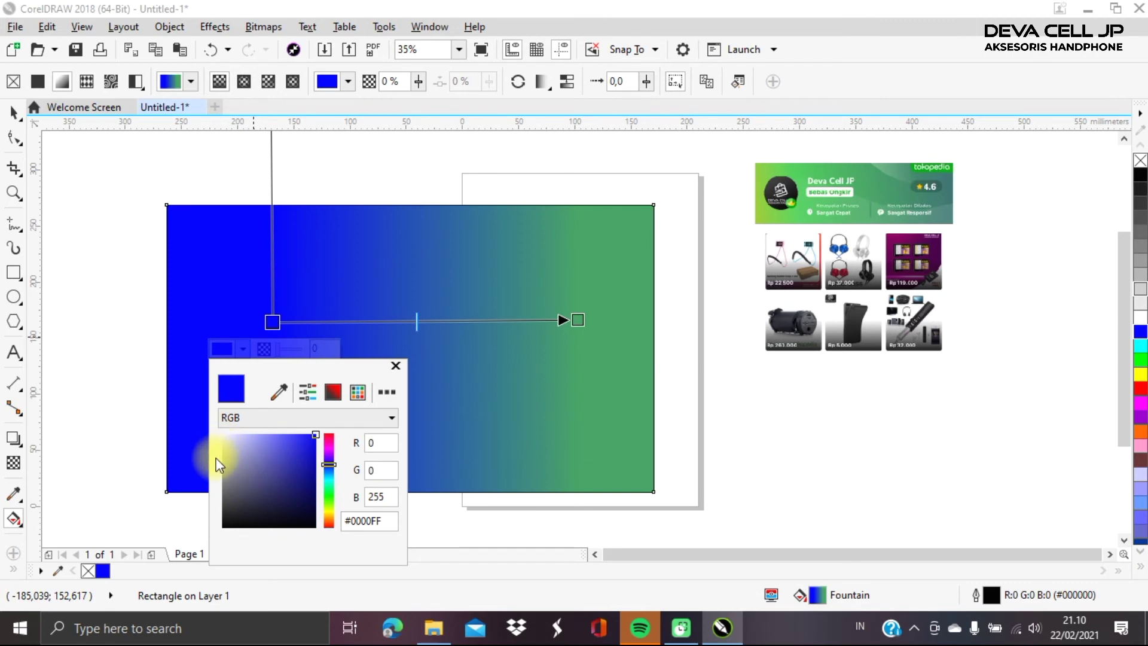
click(278, 394)
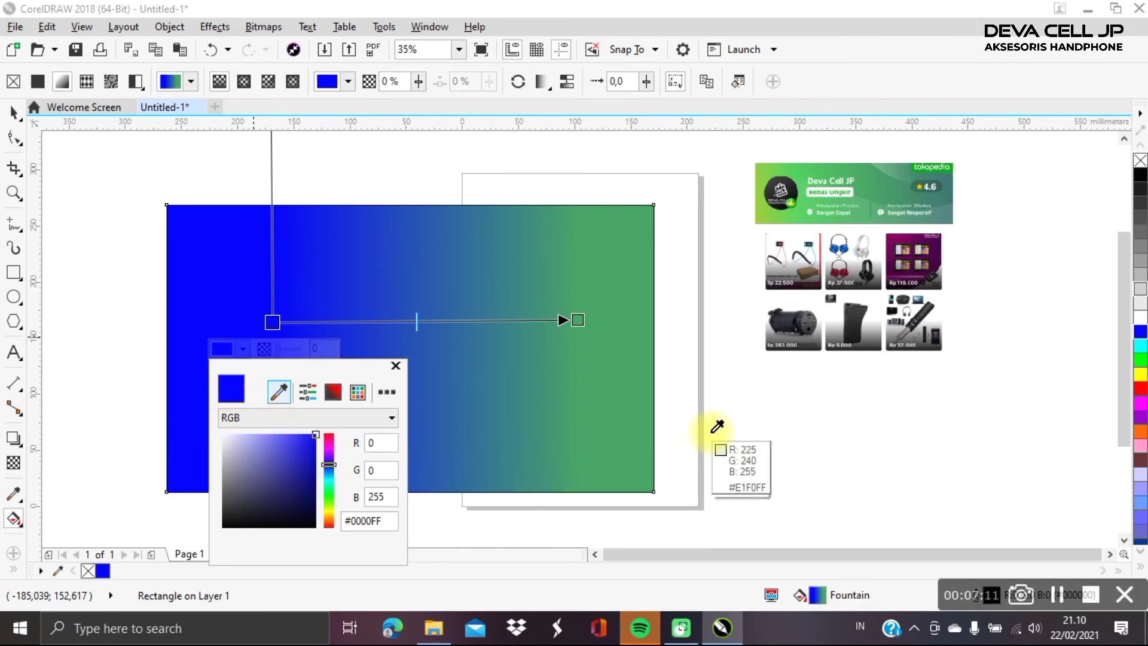
click(932, 252)
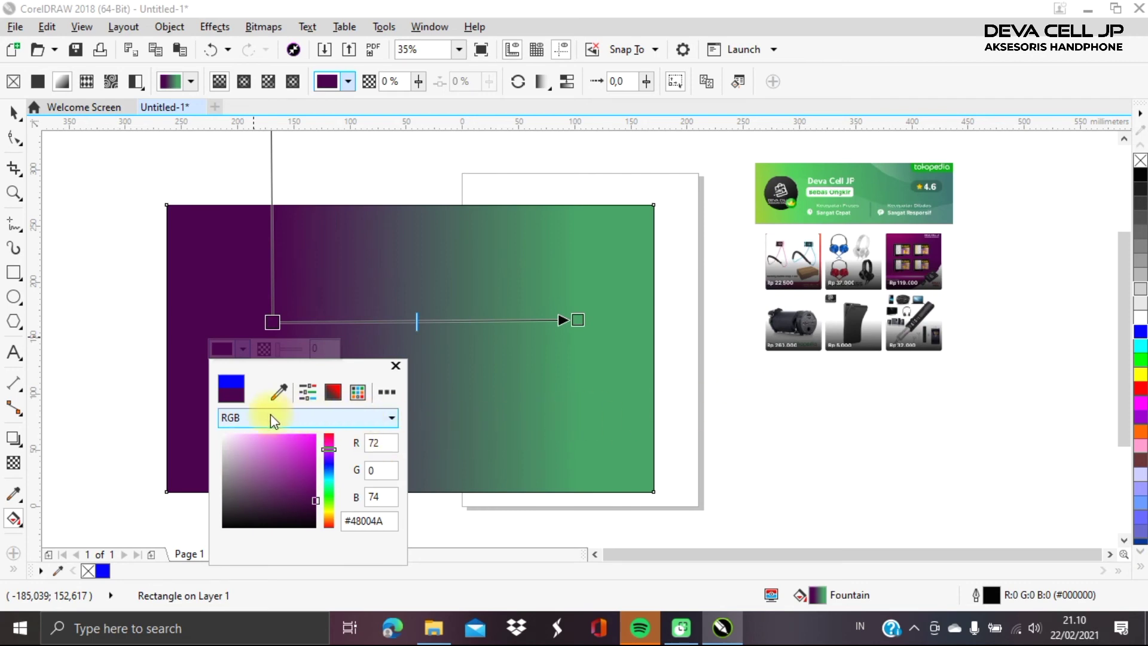
drag(290, 454, 296, 487)
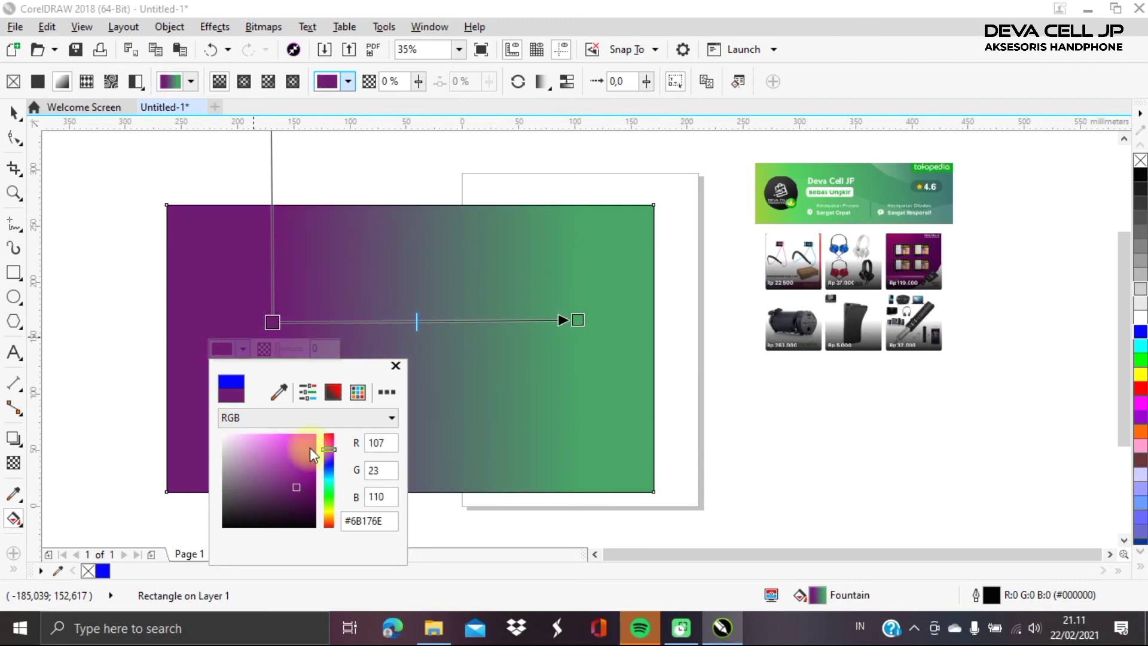
- Switch the start node's colour viewer to RGB - 3D Additive and mix the colour into magenta #C700C4
click(396, 397)
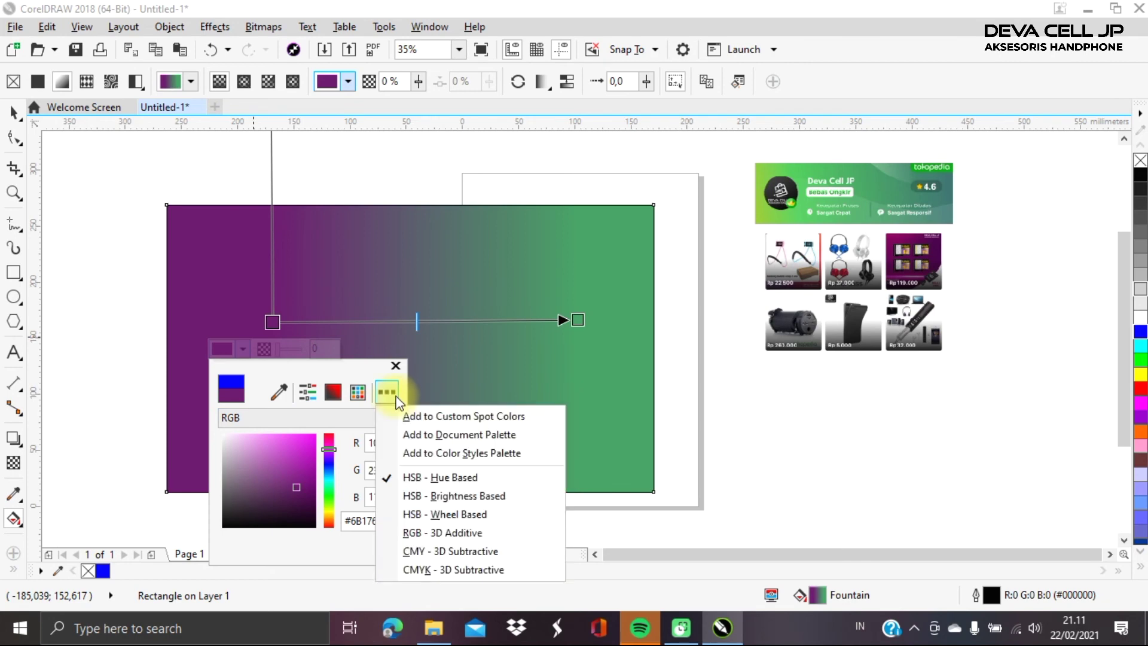
click(398, 533)
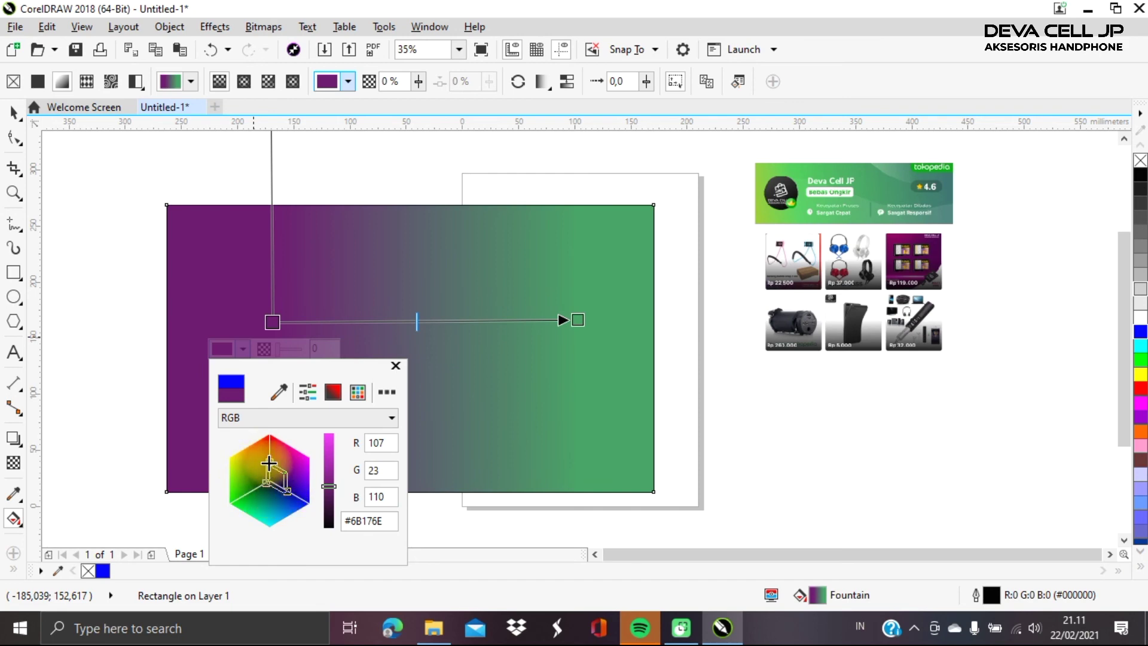
mouse_move(269, 463)
mouse_down()
mouse_move(257, 461)
mouse_move(266, 451)
mouse_move(270, 476)
mouse_move(246, 491)
mouse_move(302, 497)
mouse_move(298, 479)
mouse_move(272, 470)
mouse_move(243, 495)
mouse_up()
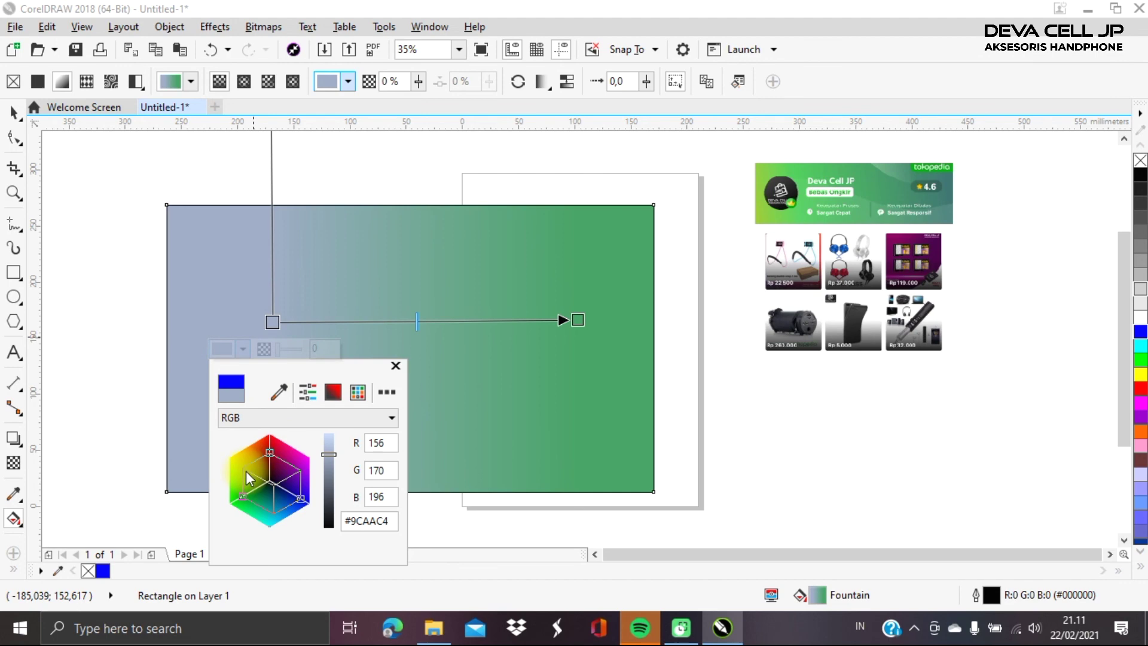
drag(244, 492, 266, 496)
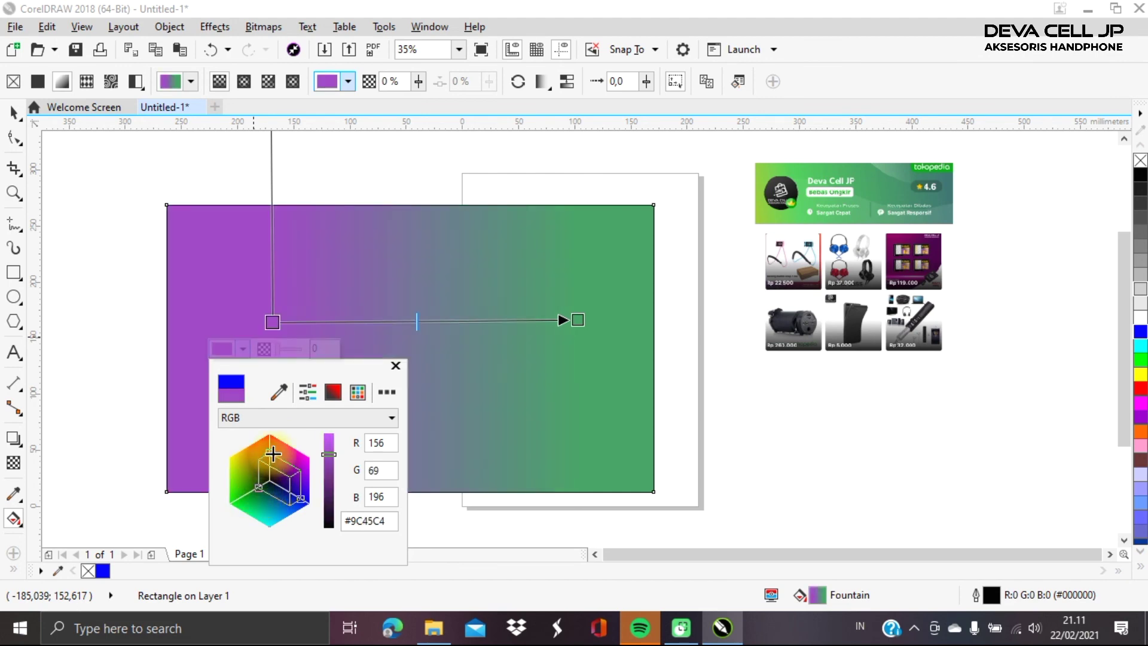
drag(270, 454, 253, 493)
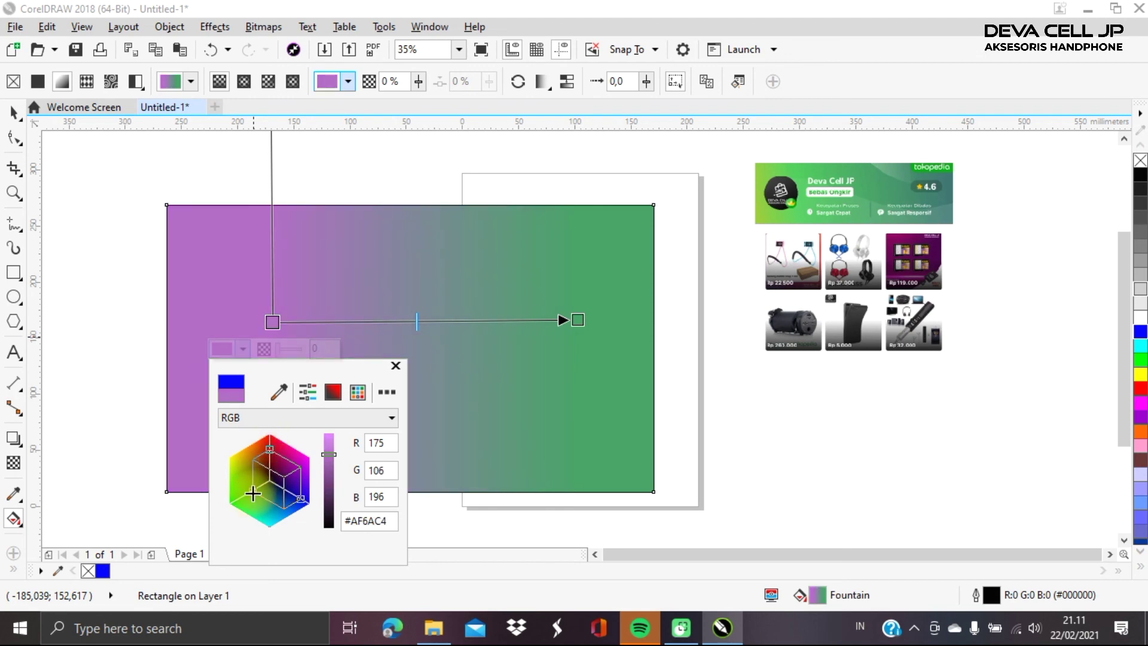
drag(267, 450, 296, 471)
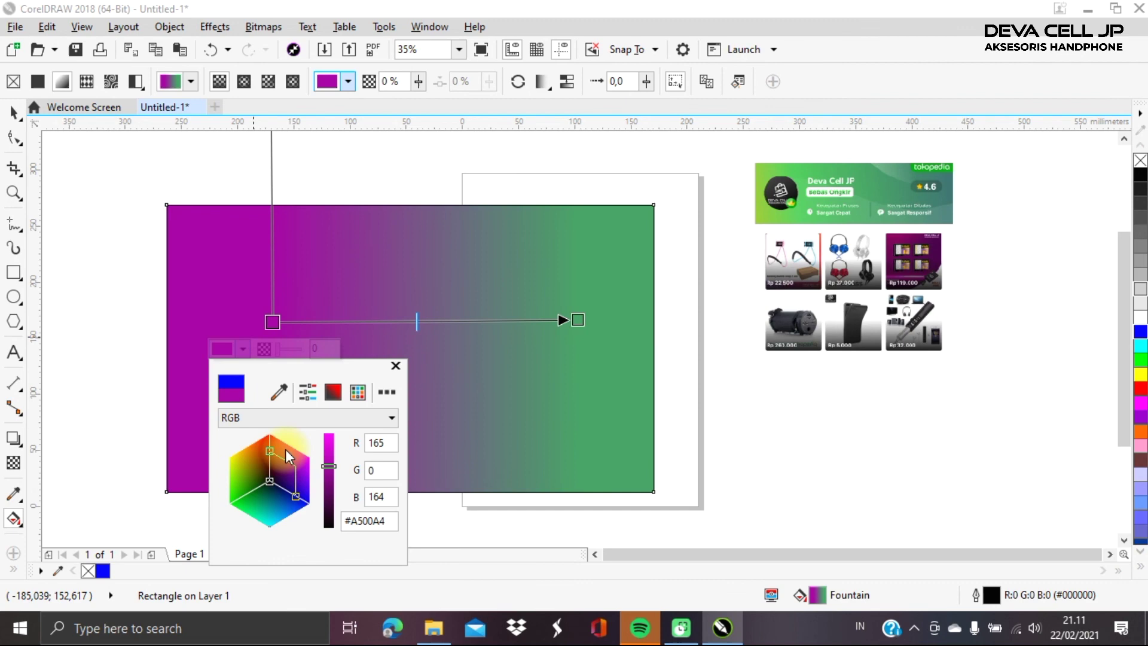
drag(302, 491, 304, 471)
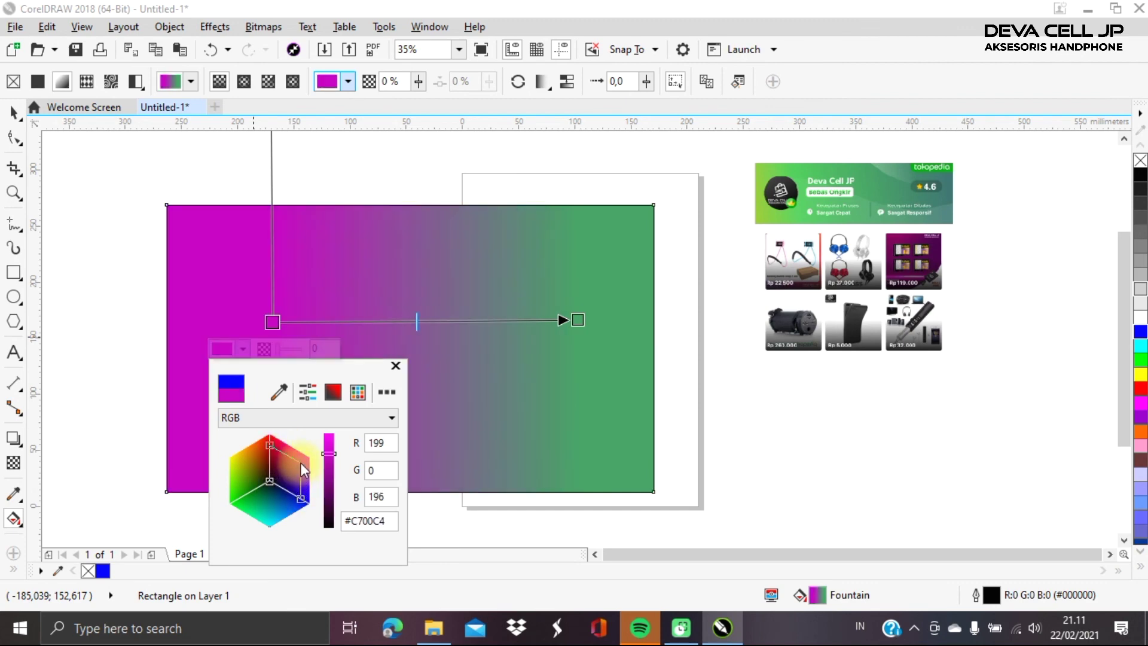